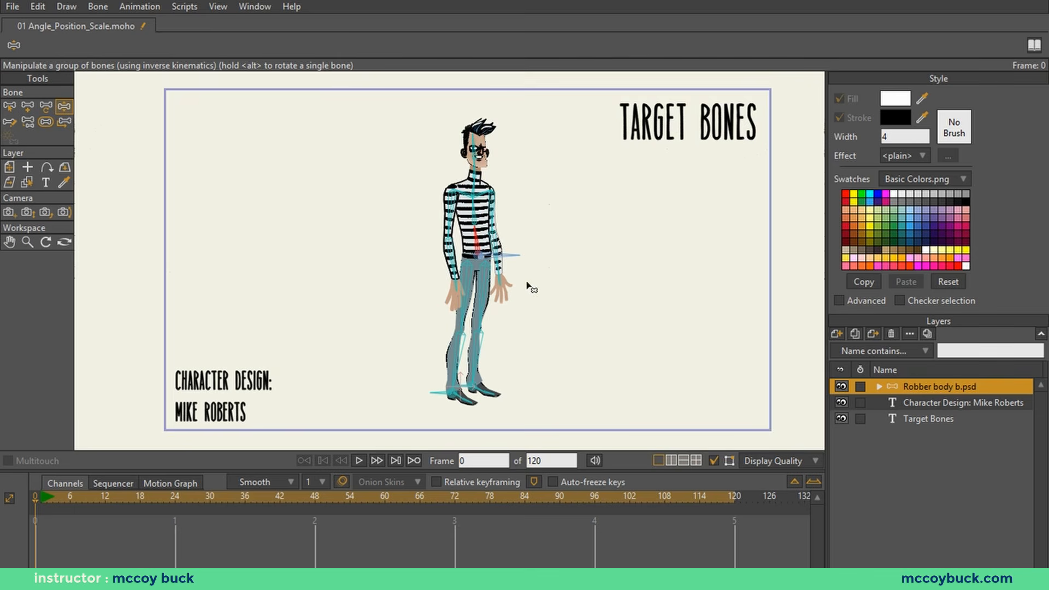
- Test the character rig by pulling the hip control bone upward with Manipulate Bones
scroll(499, 332, up, 3)
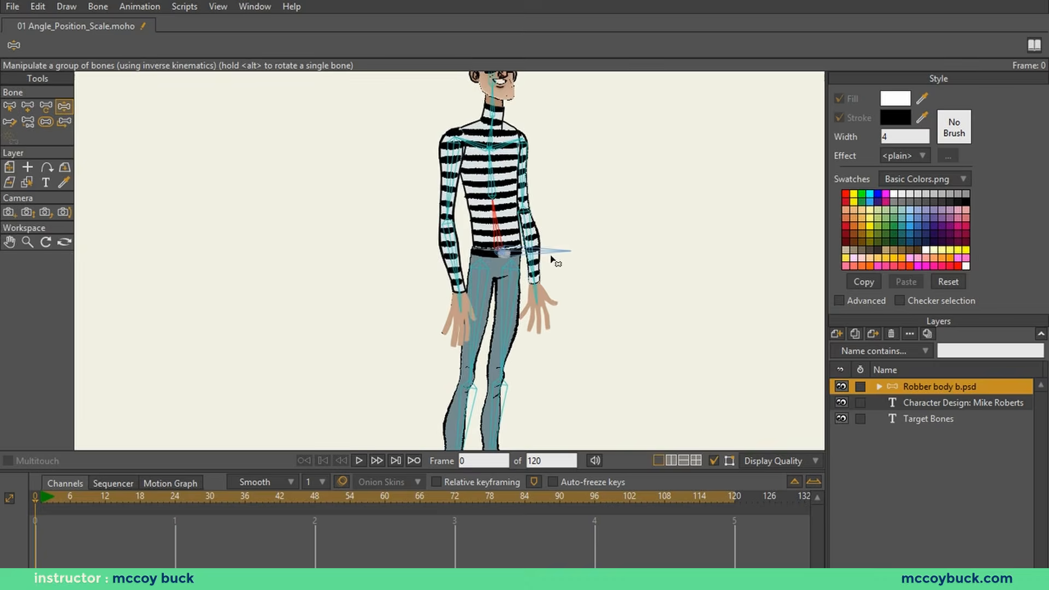
scroll(551, 256, down, 3)
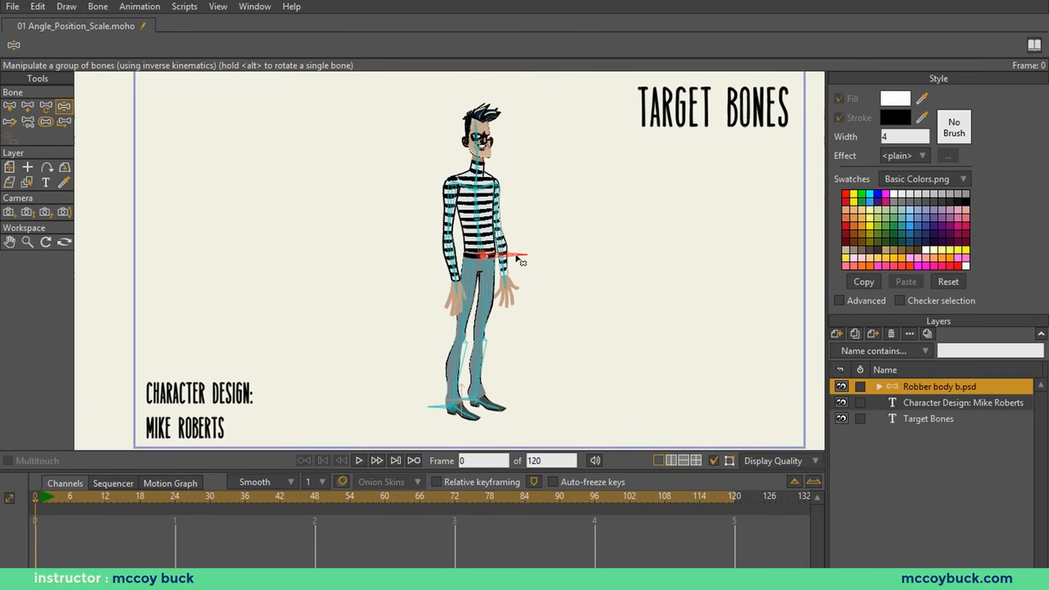
drag(517, 258, 503, 96)
- Select the target bones at both heels and examine where they meet the ankle ends of the shin bones
key(t)
scroll(488, 406, up, 5)
scroll(454, 301, up, 1)
key(b)
click(481, 284)
shift+click(501, 281)
scroll(495, 312, up, 3)
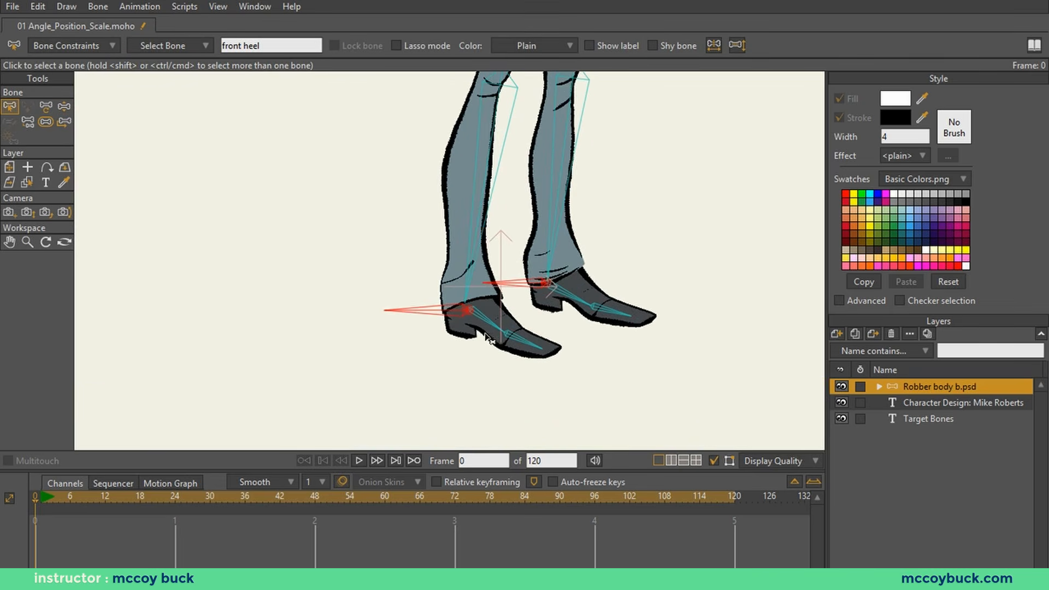
scroll(487, 338, up, 6)
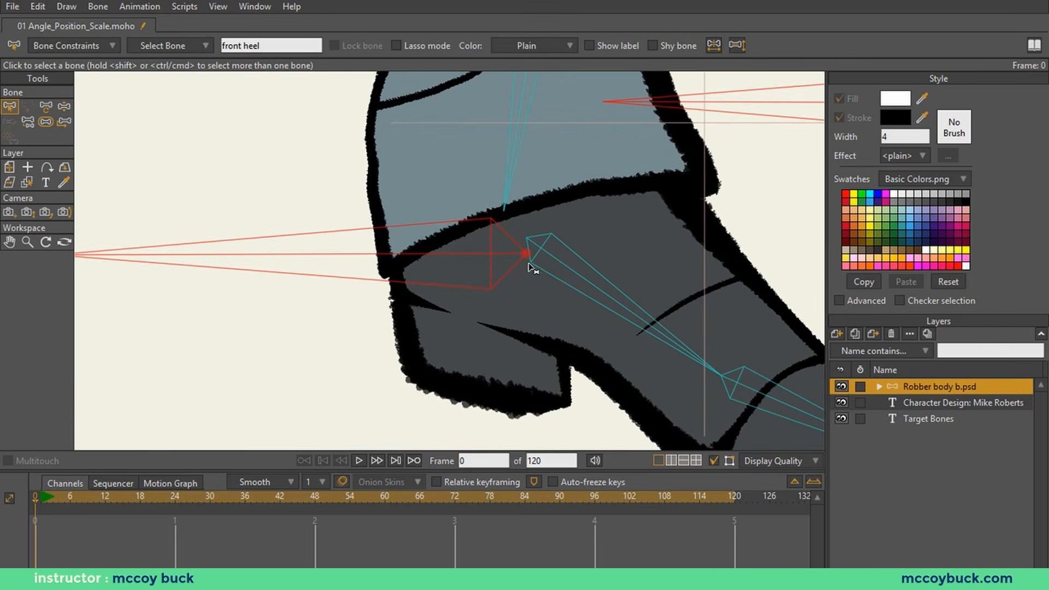
scroll(532, 268, down, 10)
- Test how the legs follow by moving the hip control bone and the heel target bones with Manipulate Bones
key(z)
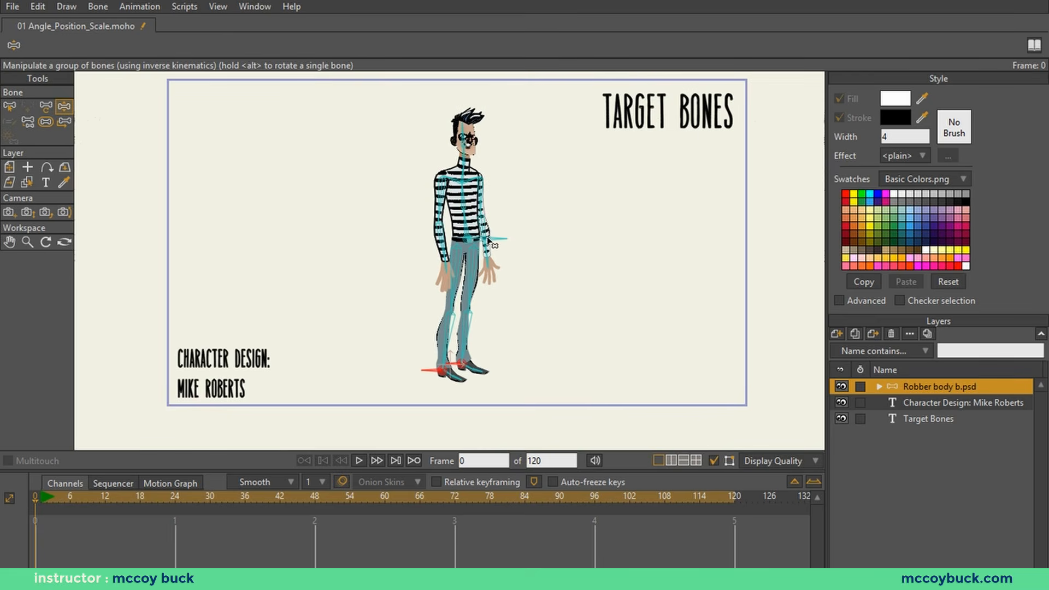
drag(496, 243, 466, 248)
drag(450, 382, 529, 351)
drag(469, 235, 537, 242)
drag(478, 364, 479, 375)
drag(486, 246, 582, 204)
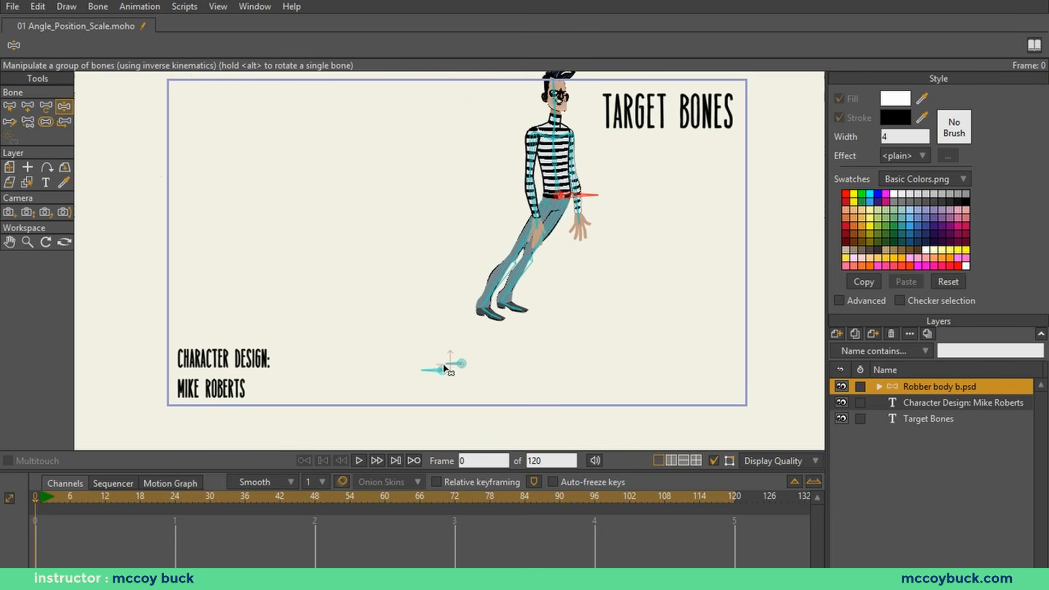
drag(443, 371, 515, 314)
drag(449, 370, 416, 385)
drag(554, 178, 514, 219)
- Delete the existing target bones at both heels
scroll(556, 182, down, 1)
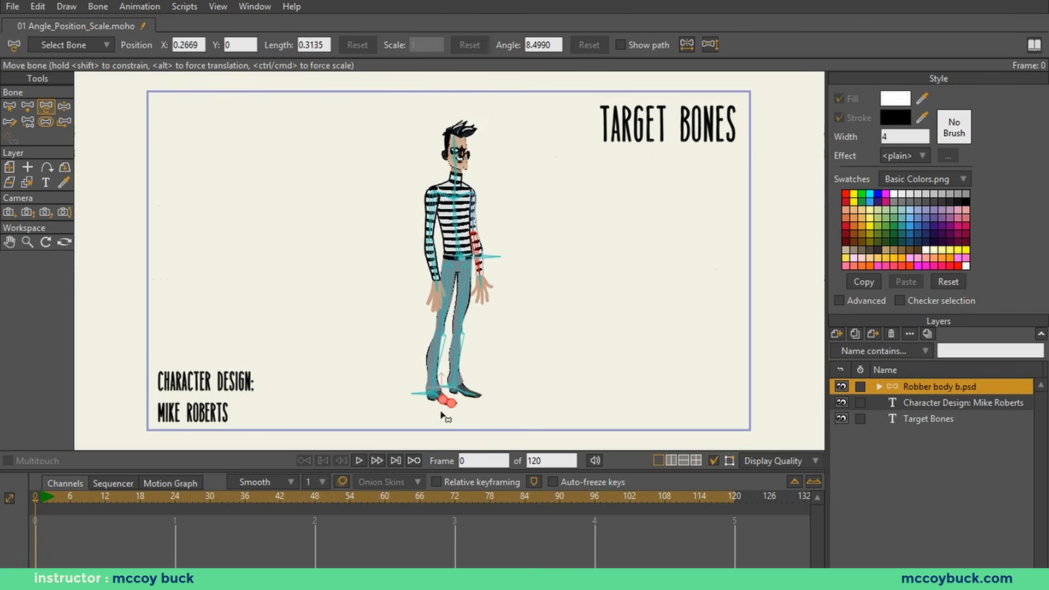
key(z)
click(429, 395)
click(451, 398)
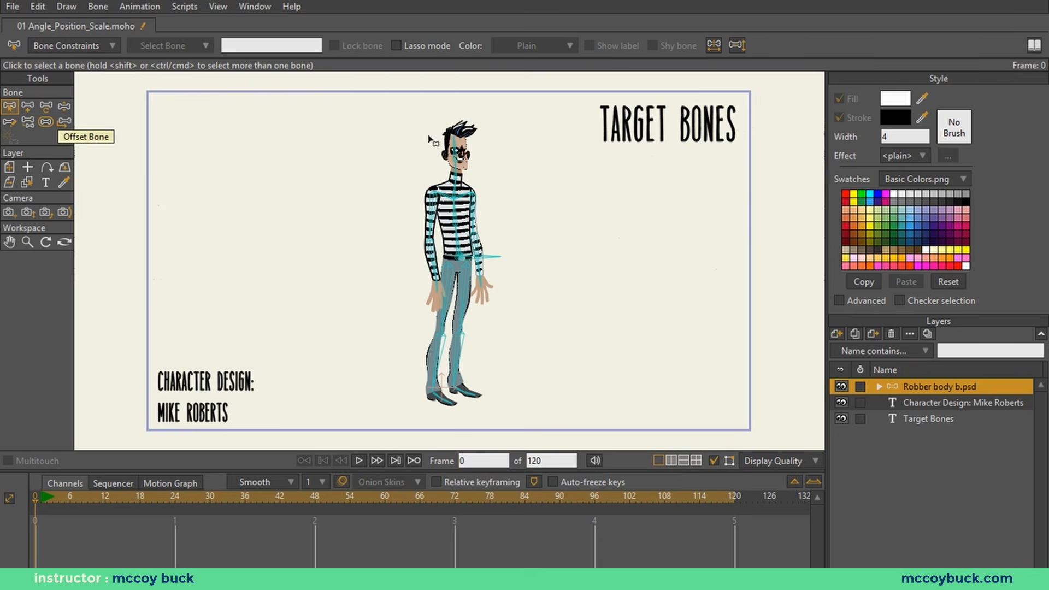
scroll(492, 366, up, 3)
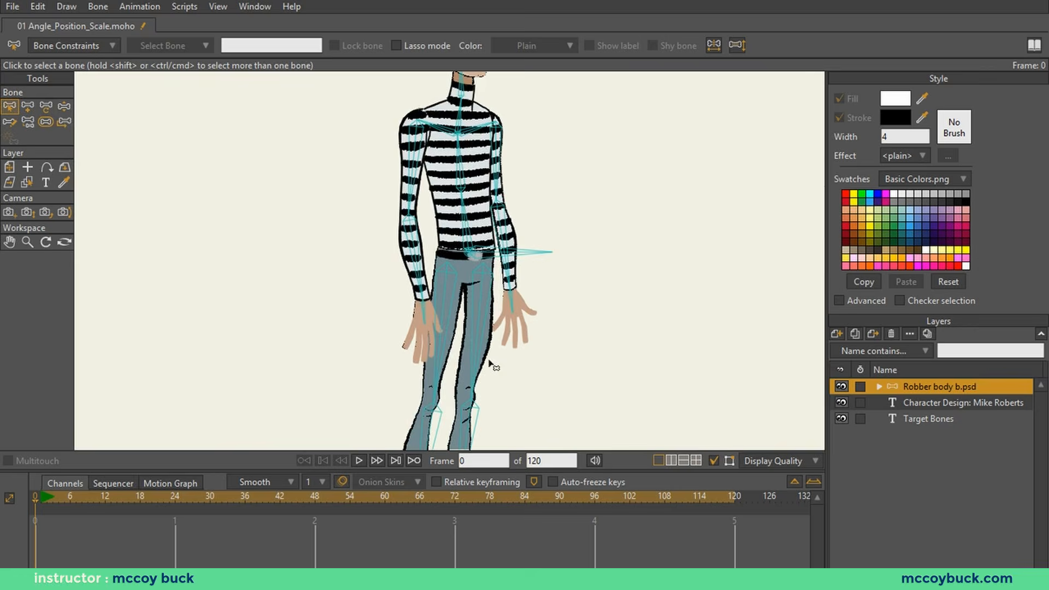
scroll(463, 379, down, 5)
scroll(485, 270, up, 6)
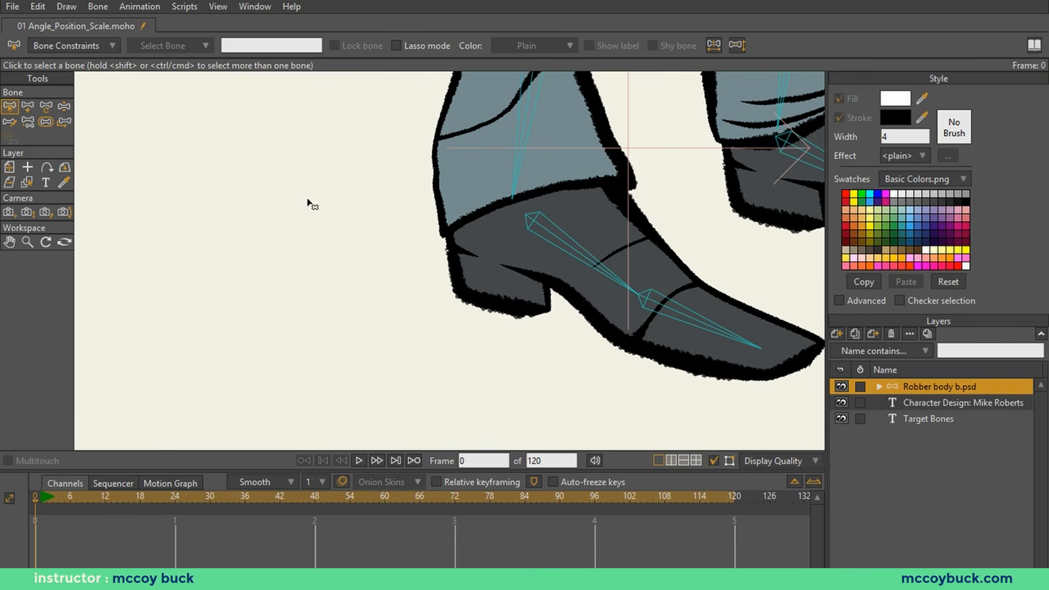
scroll(481, 218, down, 2)
scroll(494, 248, up, 1)
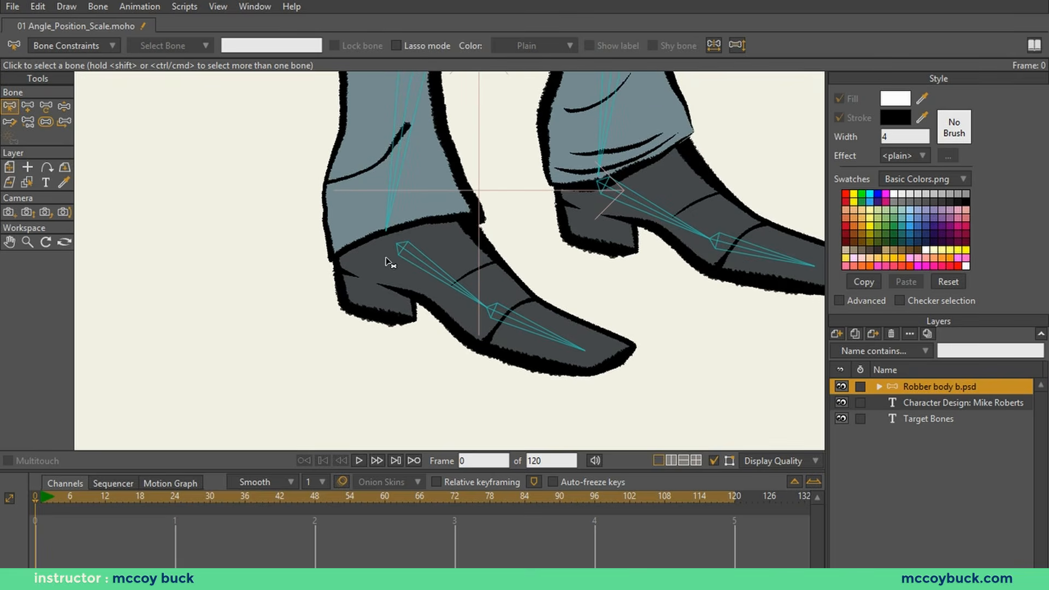
scroll(388, 261, up, 2)
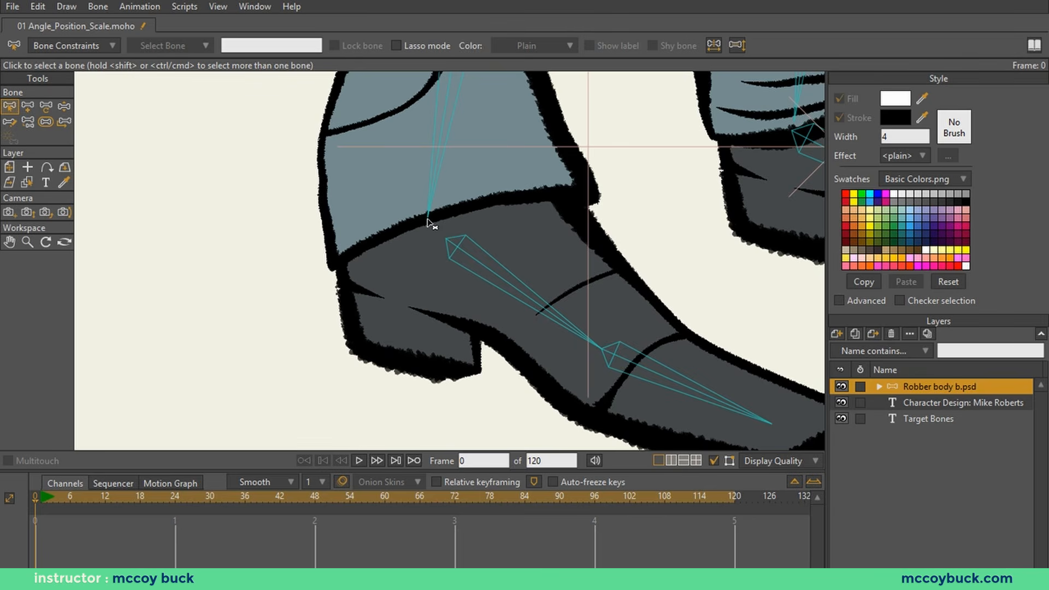
scroll(429, 221, up, 2)
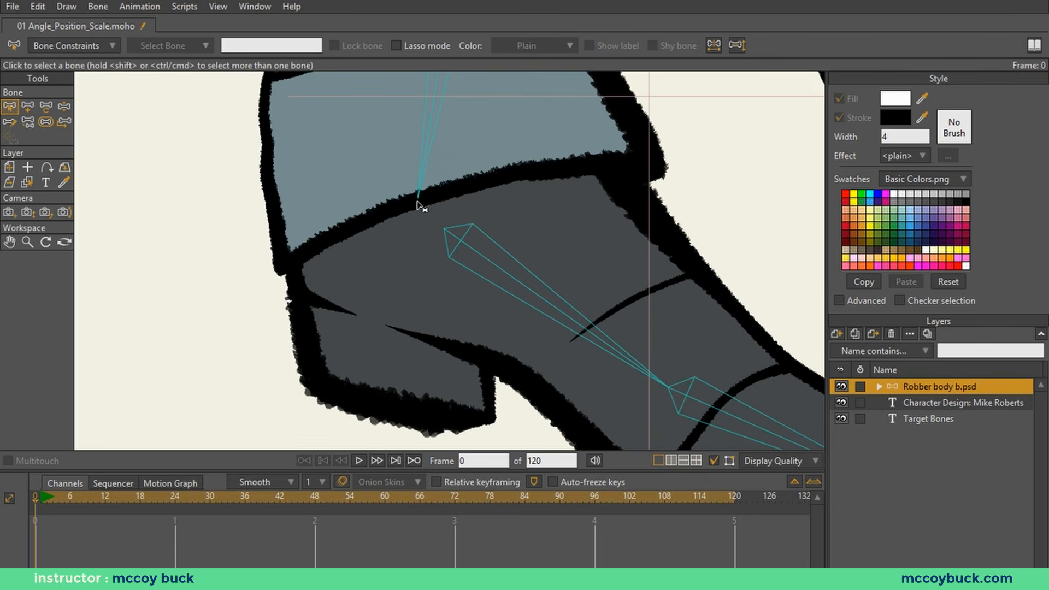
key(a)
drag(417, 201, 136, 189)
scroll(580, 179, down, 2)
drag(602, 181, 499, 208)
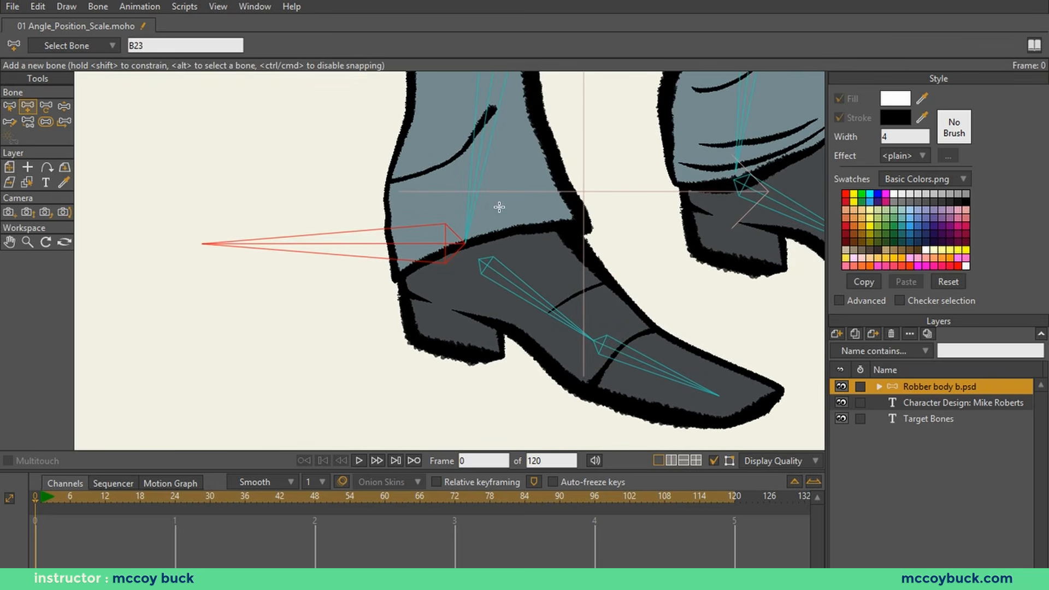
key(ctrl+z)
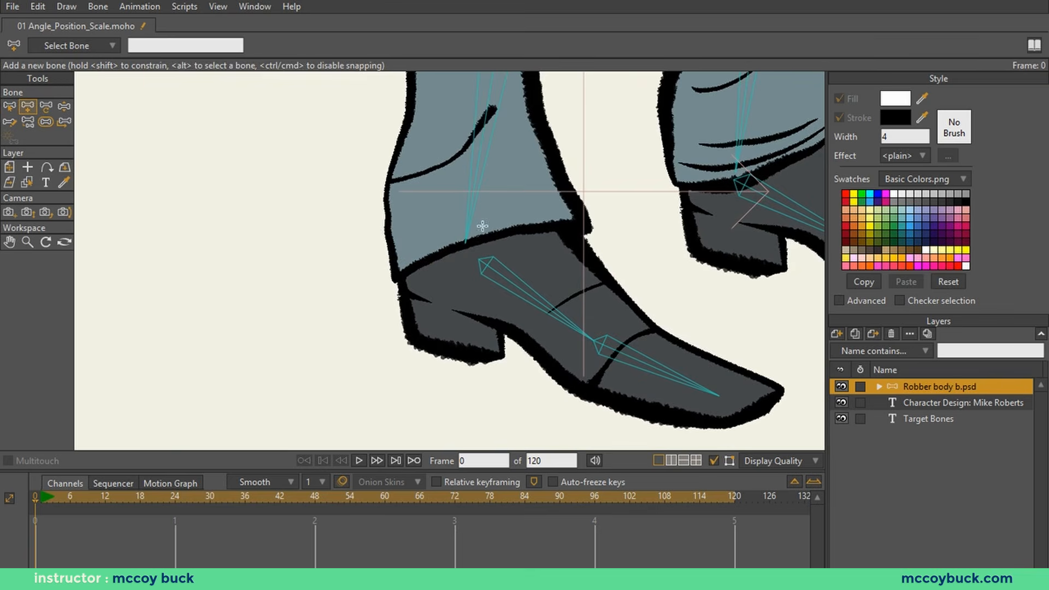
drag(465, 245, 371, 337)
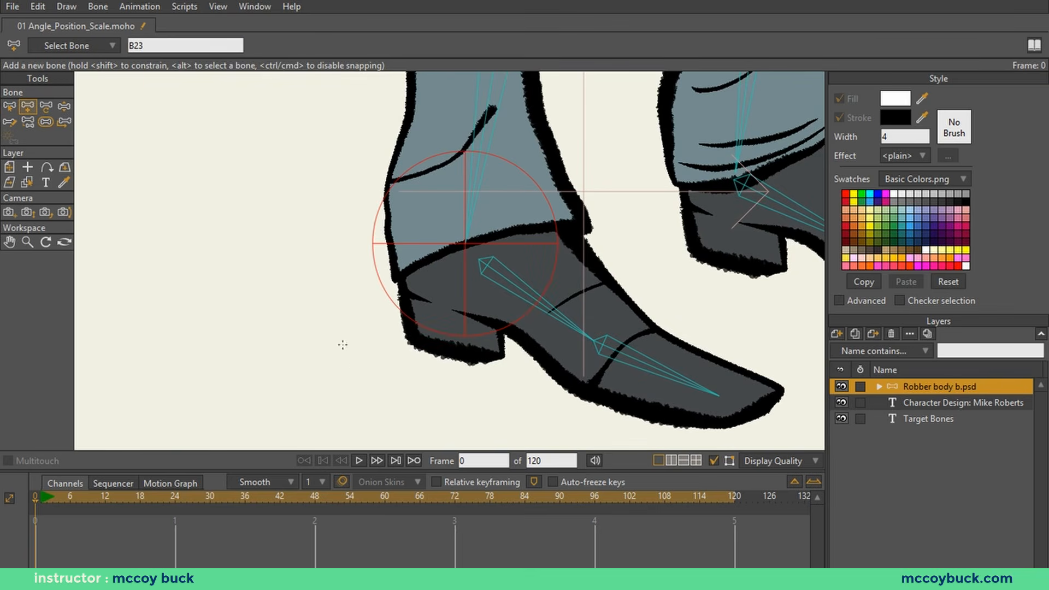
key(ctrl+z)
- Draw a bone from the nearer leg's ankle and point it straight back behind the heel, about 0.14 long at about 181°
drag(464, 246, 371, 475)
scroll(448, 306, down, 2)
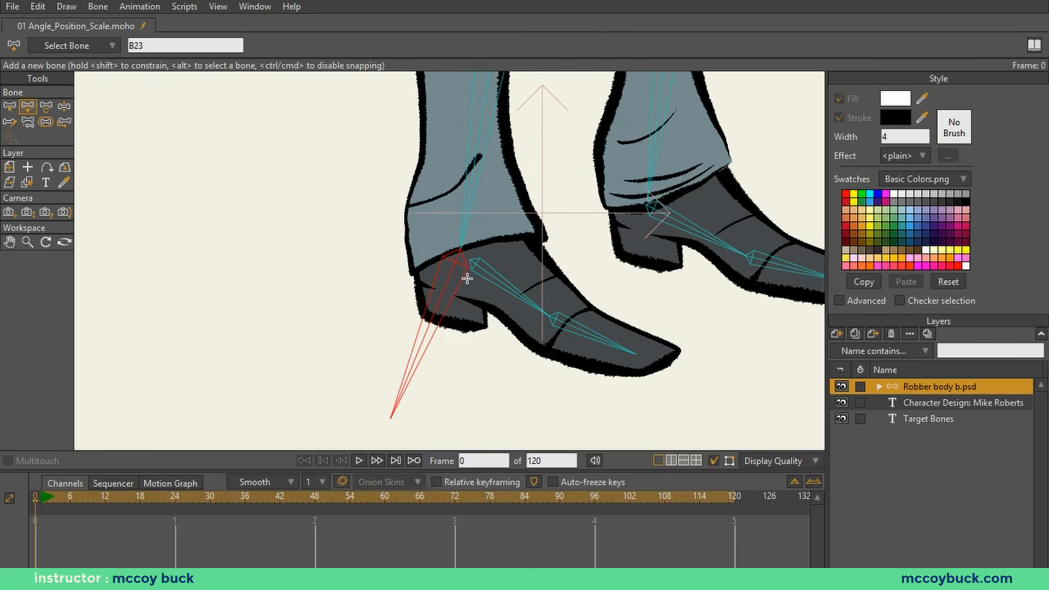
key(t)
drag(398, 403, 257, 260)
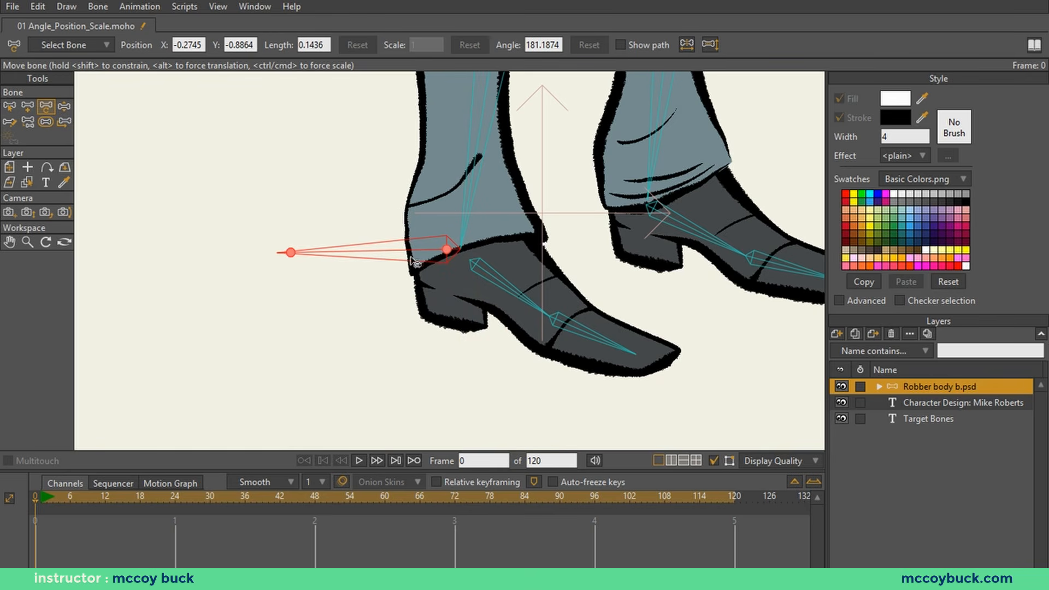
key(z)
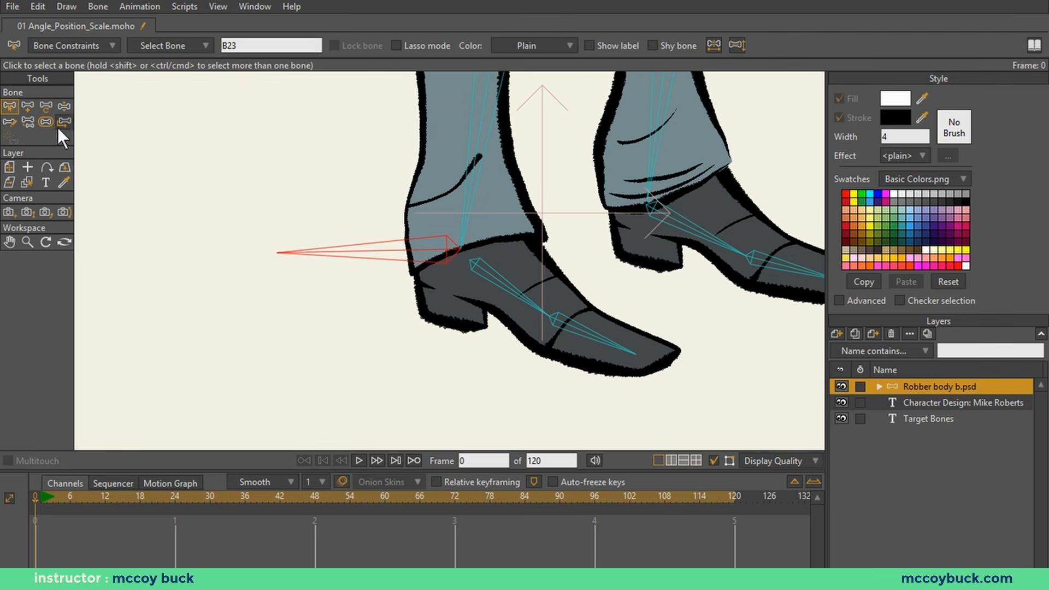
click(308, 312)
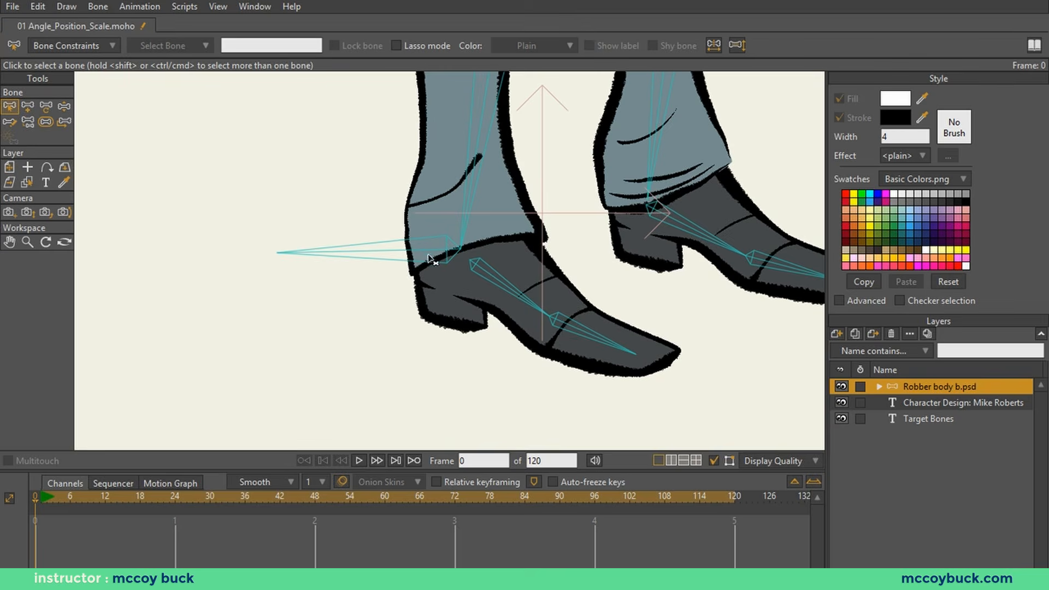
- Draw a matching, nearly horizontal bone from the farther leg's ankle, pointing back behind the heel
scroll(539, 285, up, 2)
scroll(539, 286, up, 2)
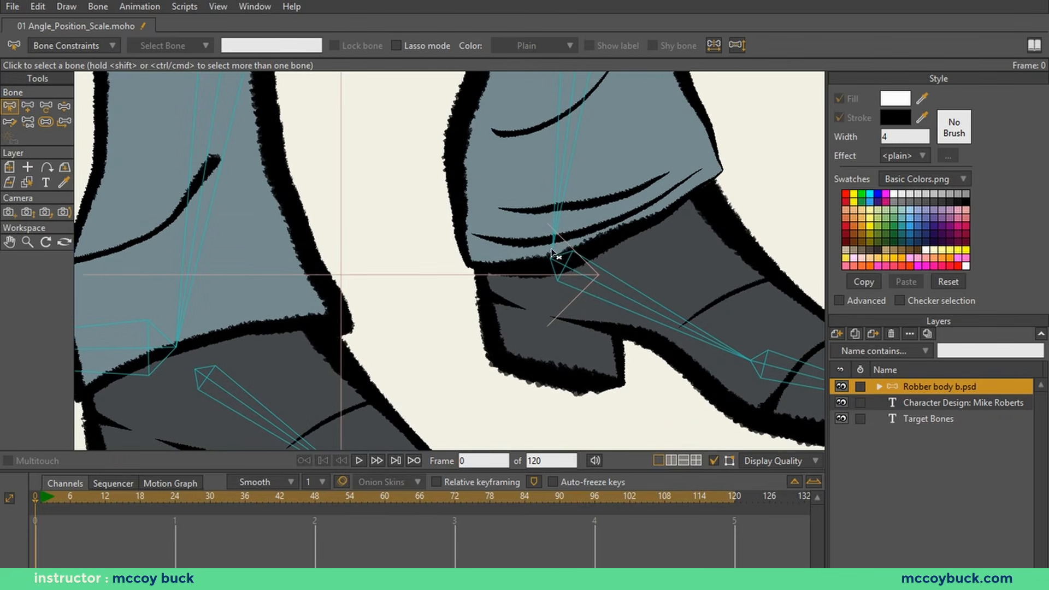
key(a)
drag(551, 249, 226, 255)
scroll(281, 248, down, 3)
key(z)
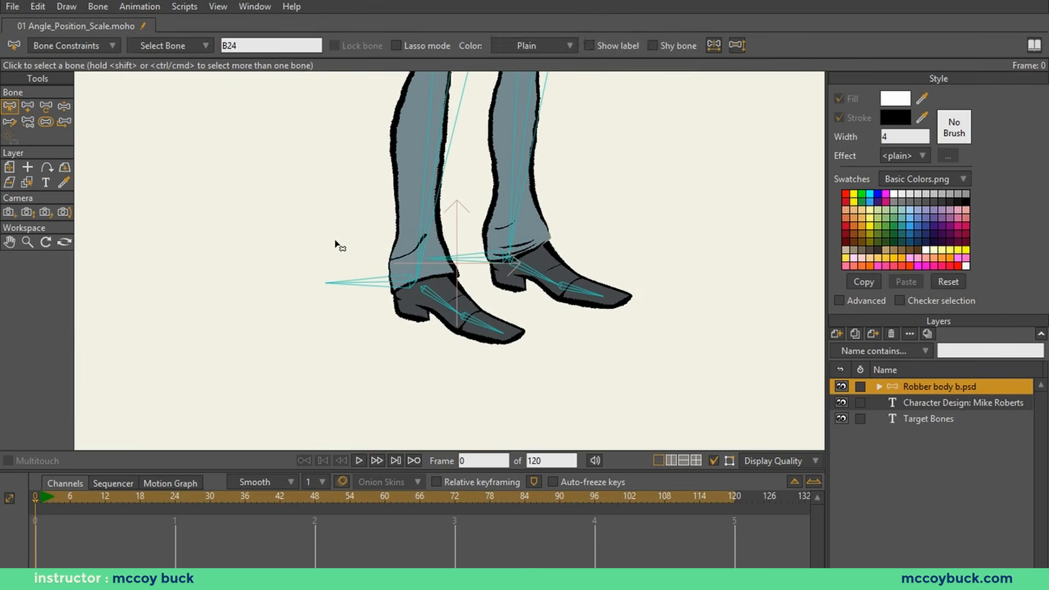
- Try parenting the nearer heel's new bone to the shin bone, and clear that parent again
scroll(339, 229, down, 1)
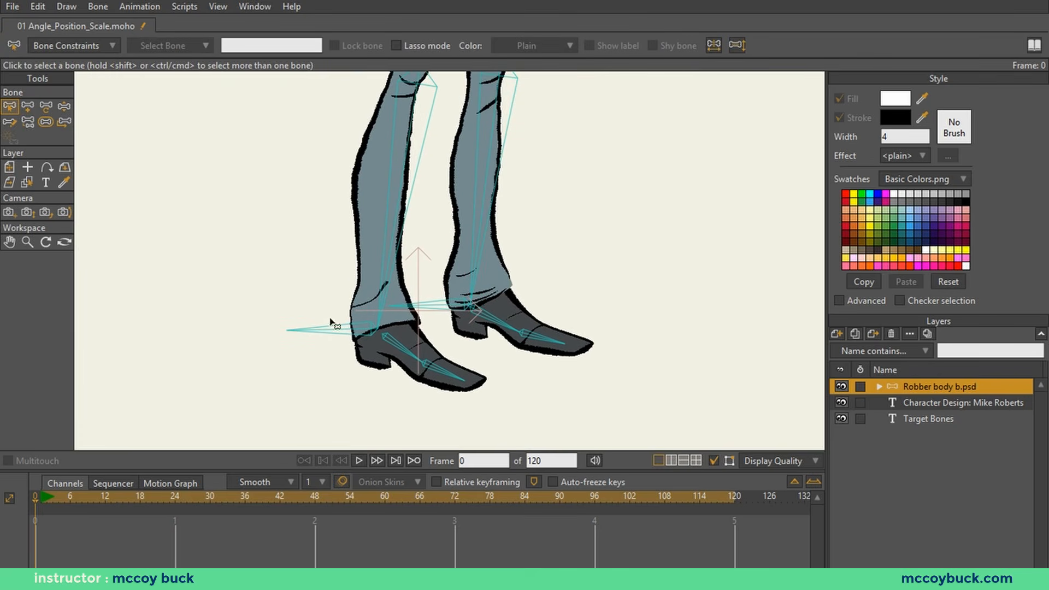
click(35, 119)
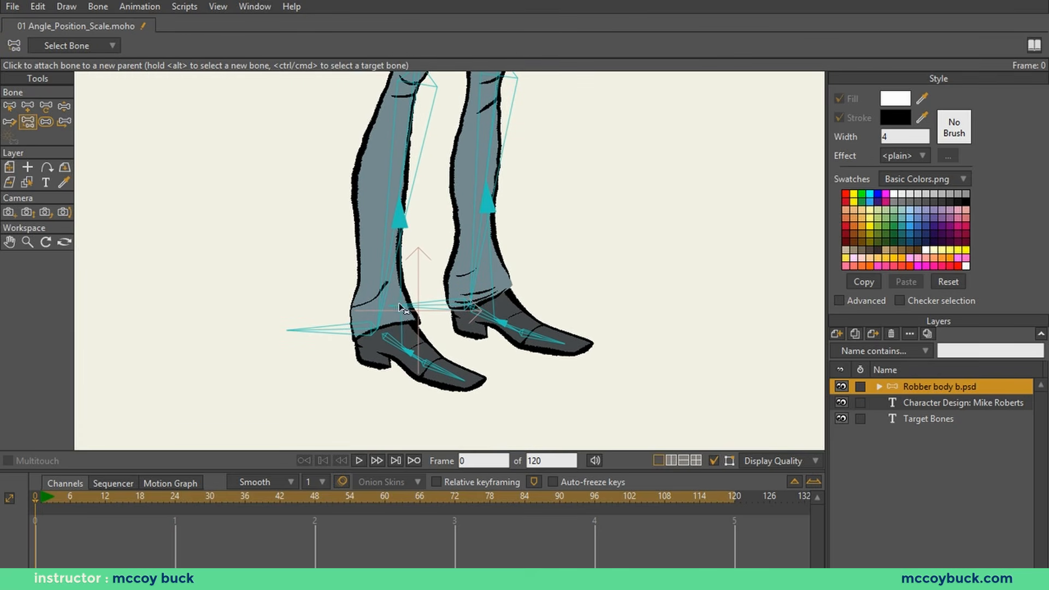
click(341, 328)
click(392, 280)
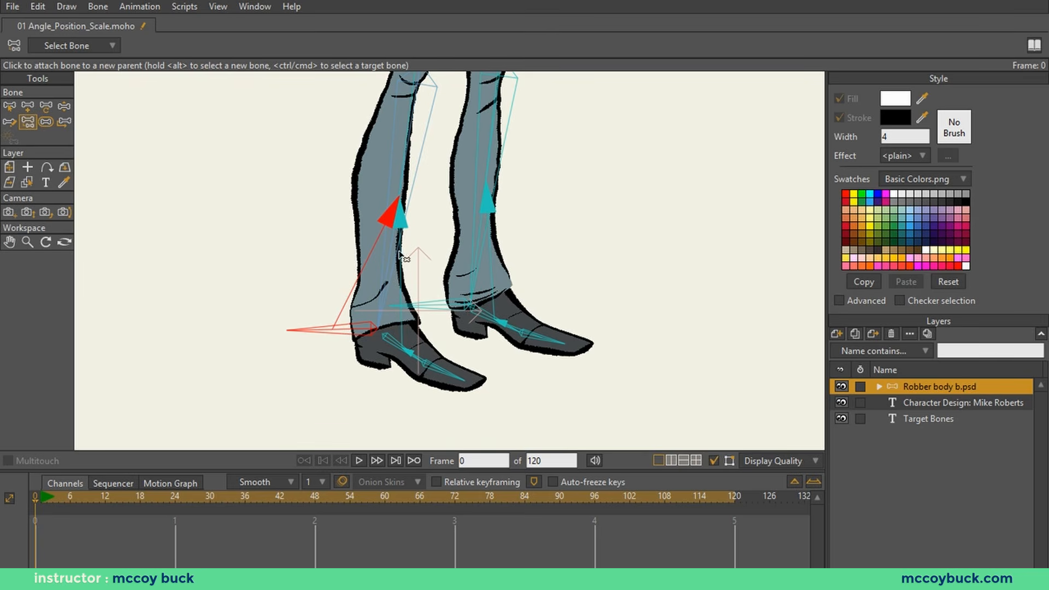
click(279, 361)
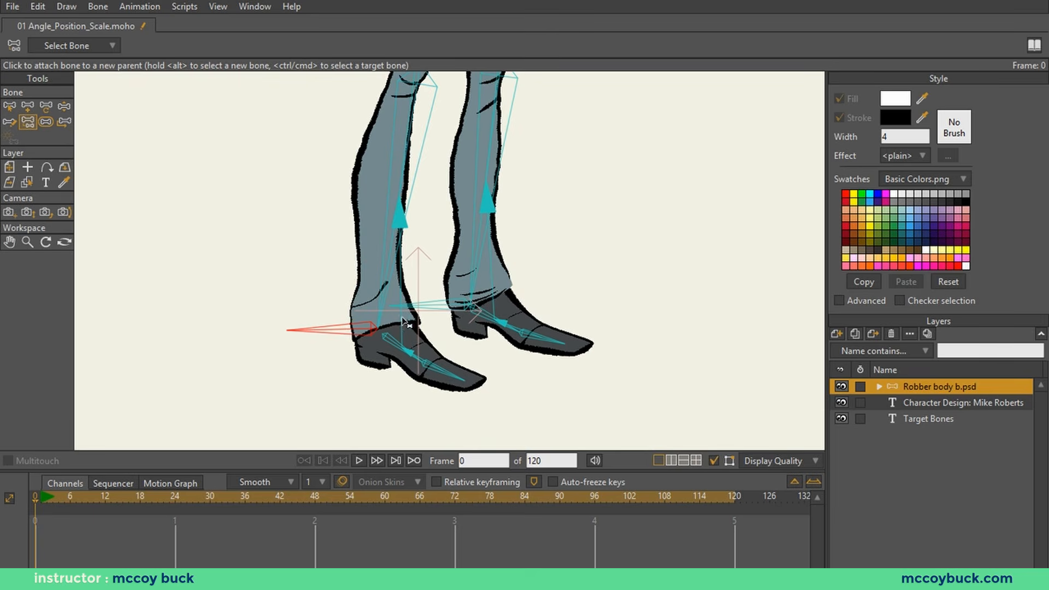
- Examine the bone strength areas of the two new heel bones and compare them with the rest of the skeleton
scroll(340, 405, up, 1)
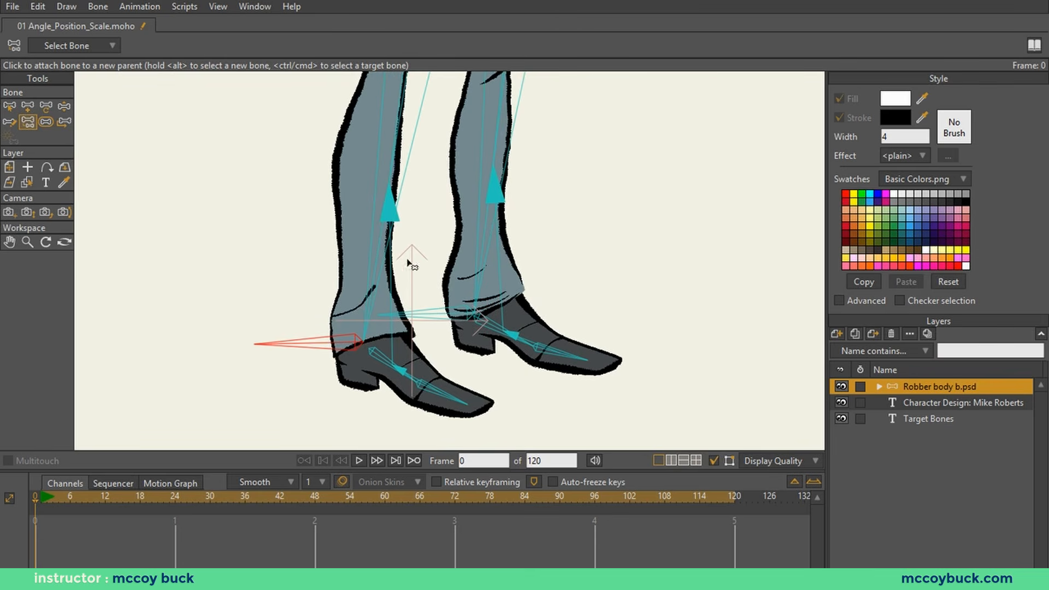
key(s)
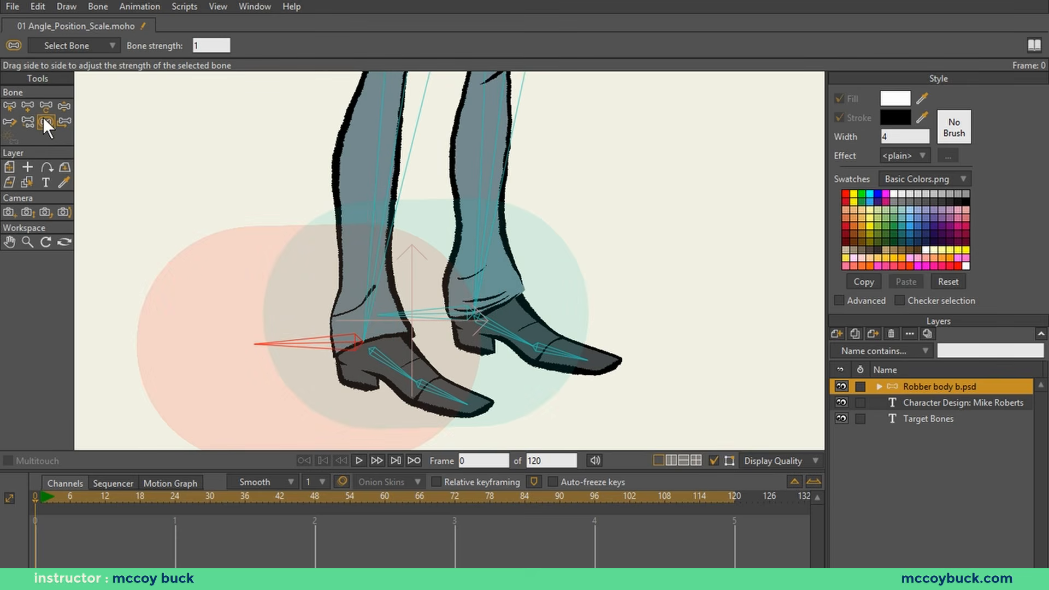
key(ctrl+a)
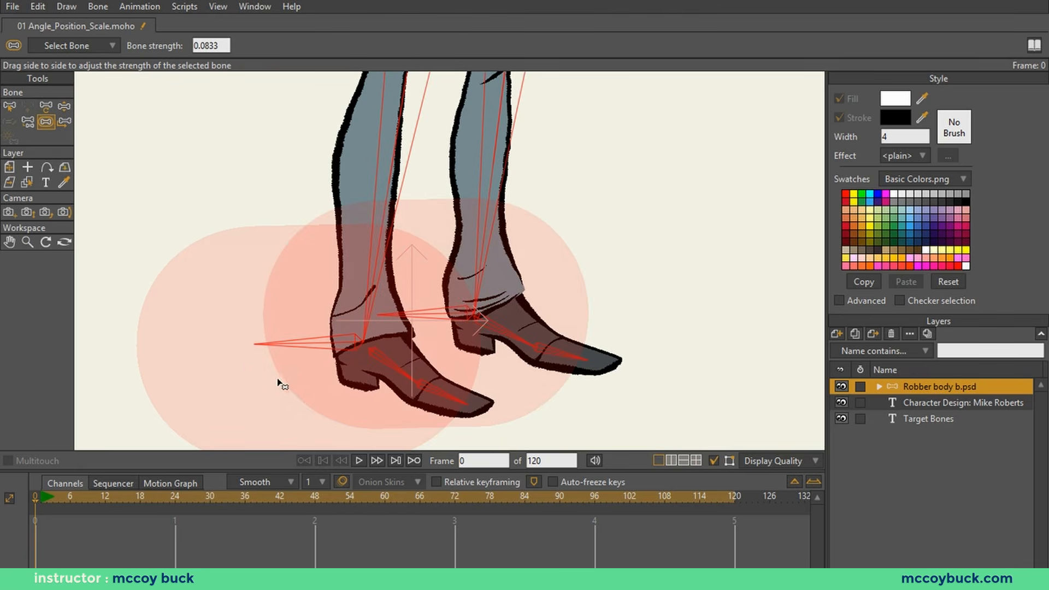
key(b)
click(257, 368)
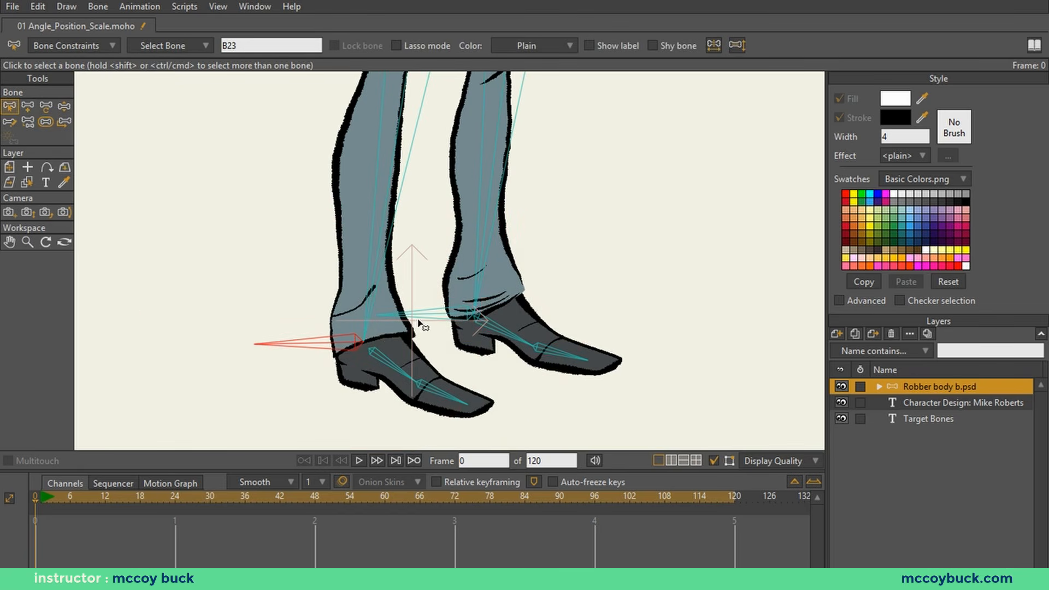
shift+click(442, 311)
key(s)
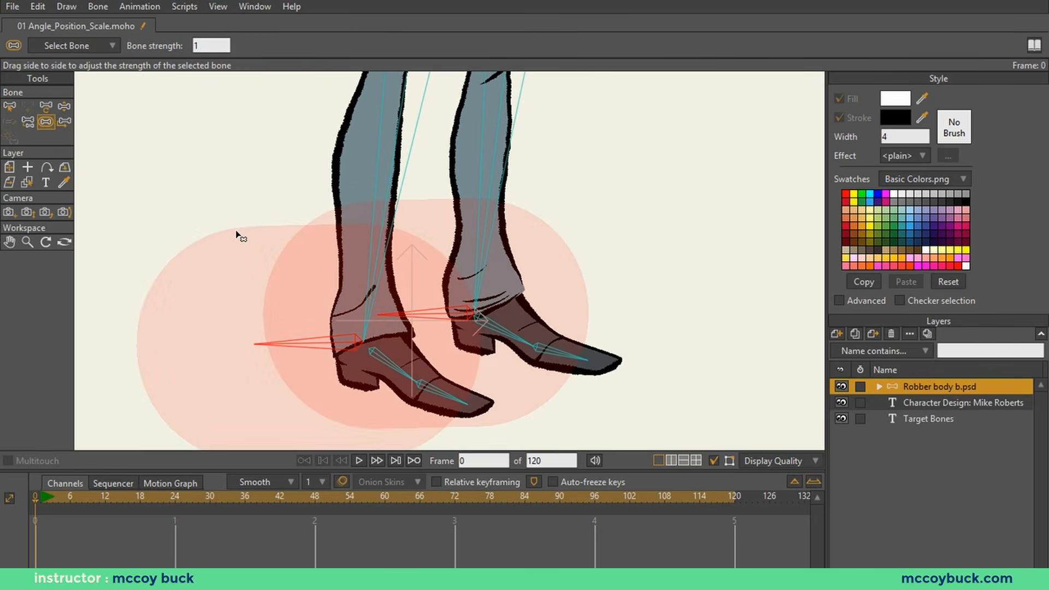
key(ctrl+a)
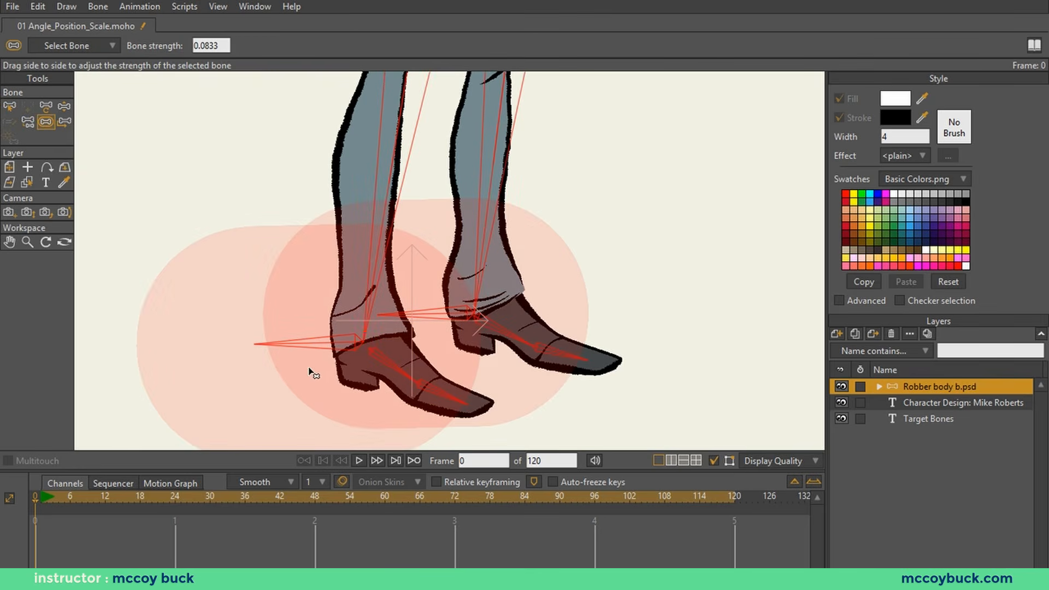
- Set the bone strength of both new heel bones to 0
click(313, 370)
key(z)
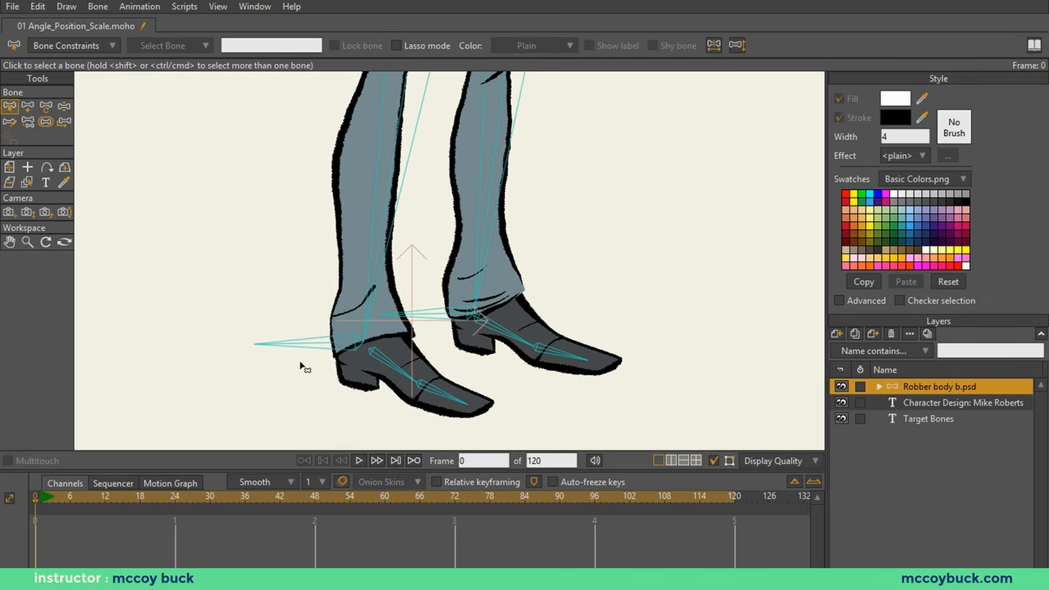
click(318, 345)
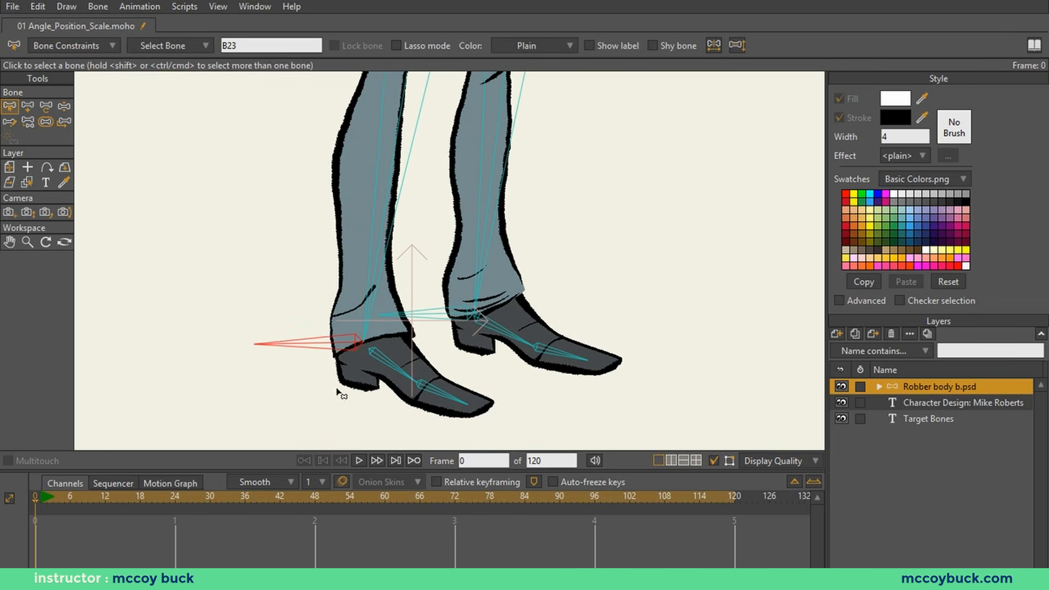
shift+click(439, 316)
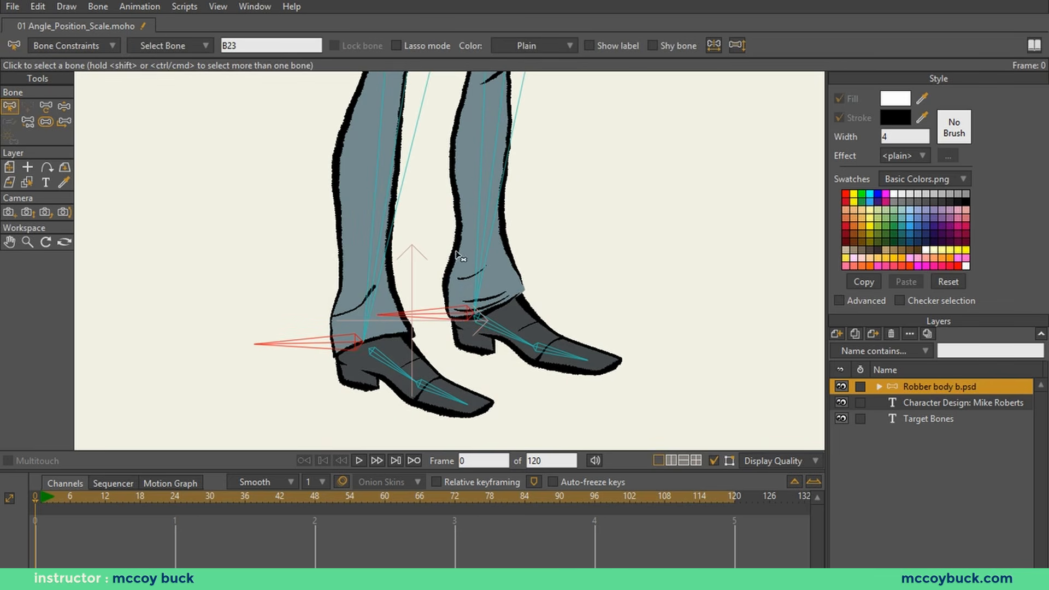
click(47, 123)
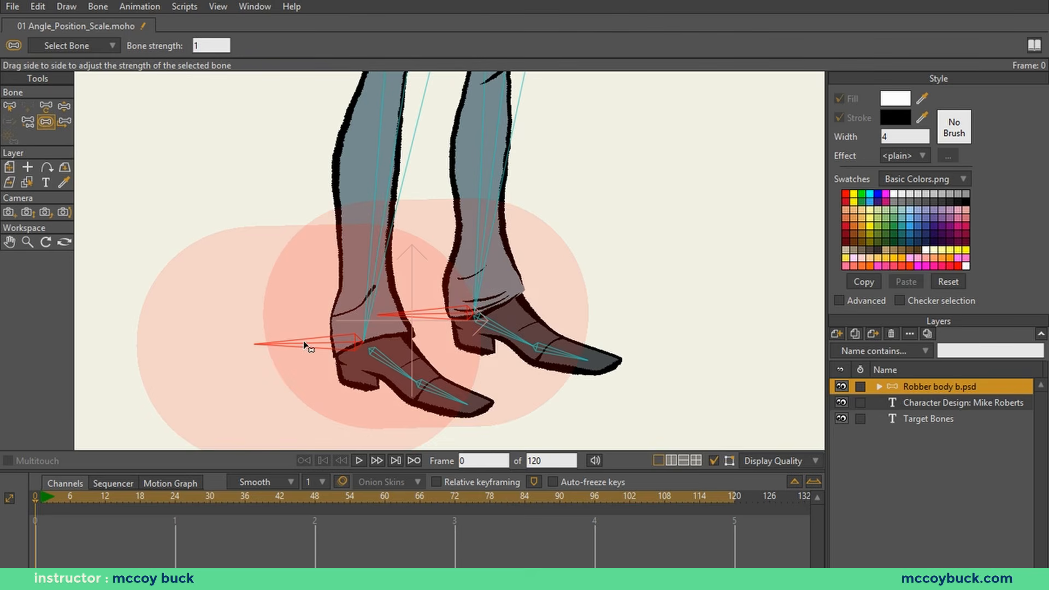
drag(319, 350, 148, 328)
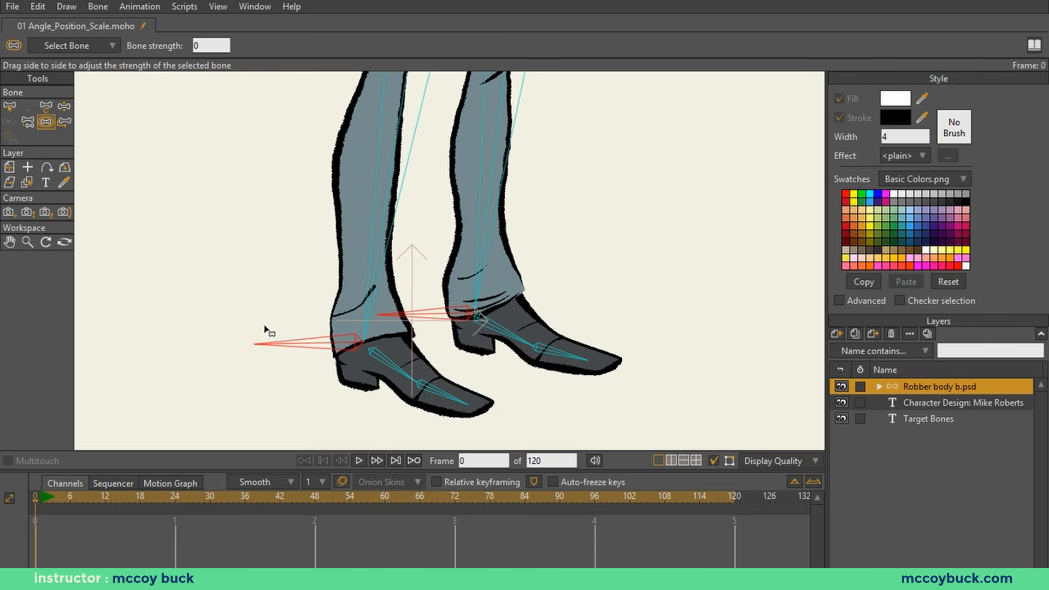
click(9, 106)
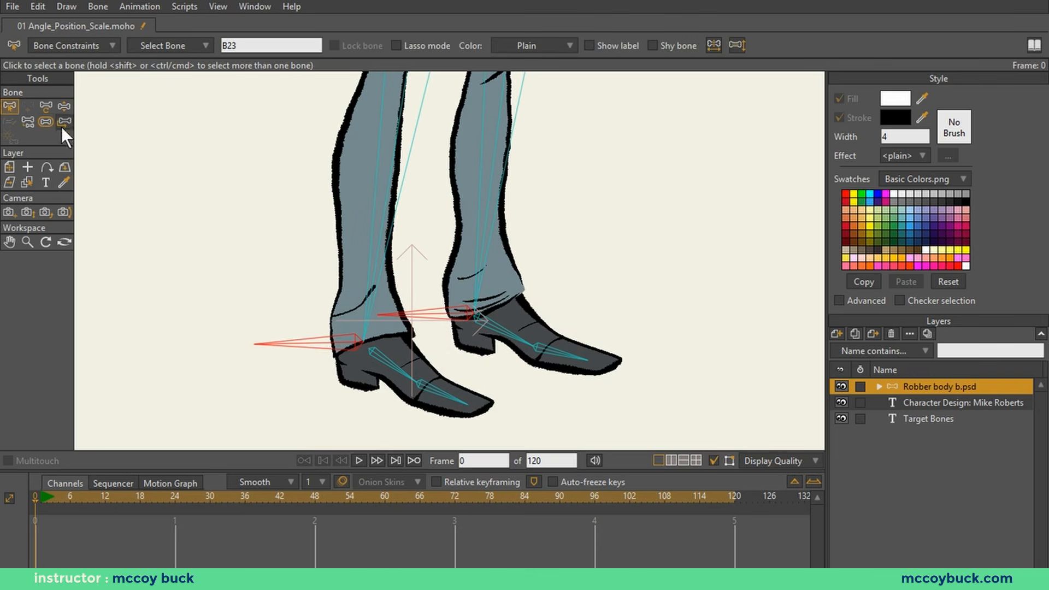
- Test the rig by manipulating the horizontal control bone at the character's waist and check how the feet respond
scroll(258, 206, down, 3)
scroll(258, 206, down, 5)
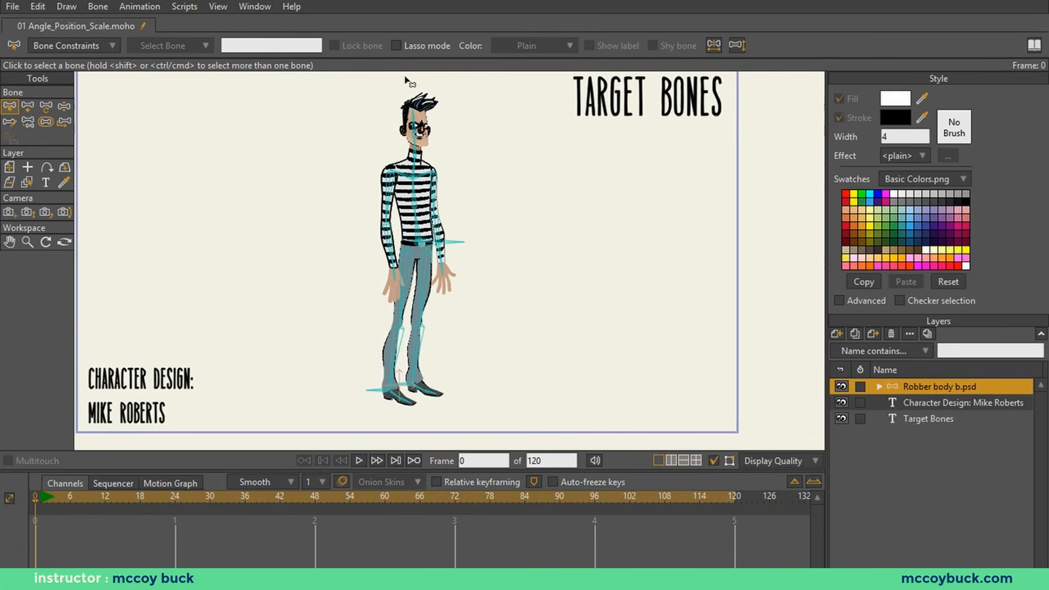
key(z)
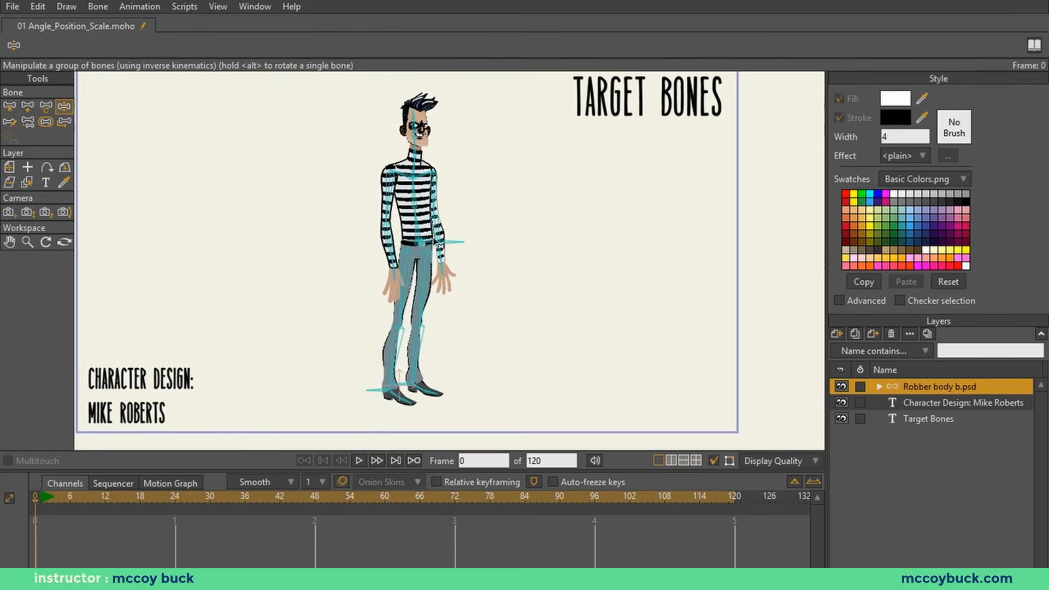
mouse_move(458, 246)
mouse_down()
mouse_move(459, 351)
mouse_move(459, 199)
mouse_move(450, 330)
mouse_move(457, 191)
mouse_move(458, 295)
mouse_move(437, 191)
mouse_move(454, 208)
mouse_move(434, 178)
mouse_move(457, 219)
mouse_move(427, 235)
mouse_move(465, 210)
mouse_move(460, 284)
mouse_move(458, 246)
mouse_up()
scroll(418, 389, up, 3)
scroll(410, 293, down, 5)
scroll(381, 372, up, 5)
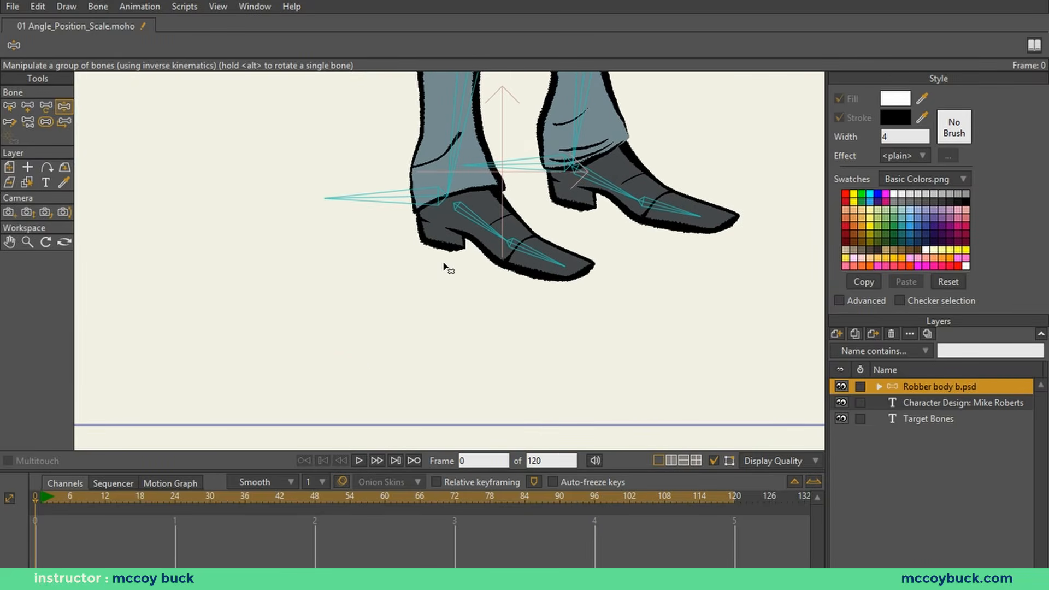
- Try to rename the nearer heel's new bone as "f target"
key(z)
scroll(410, 306, up, 4)
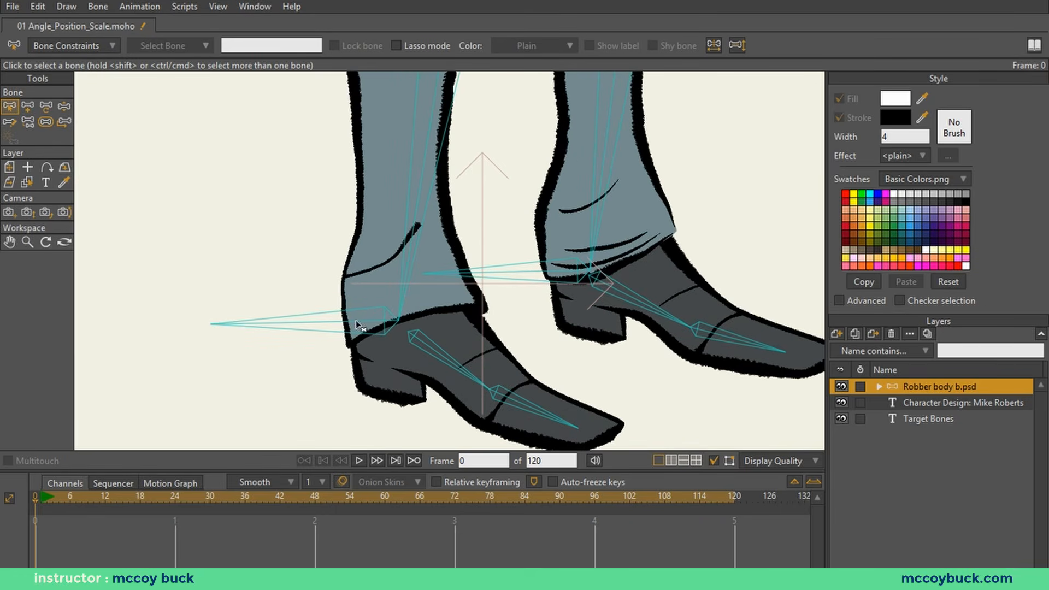
click(426, 153)
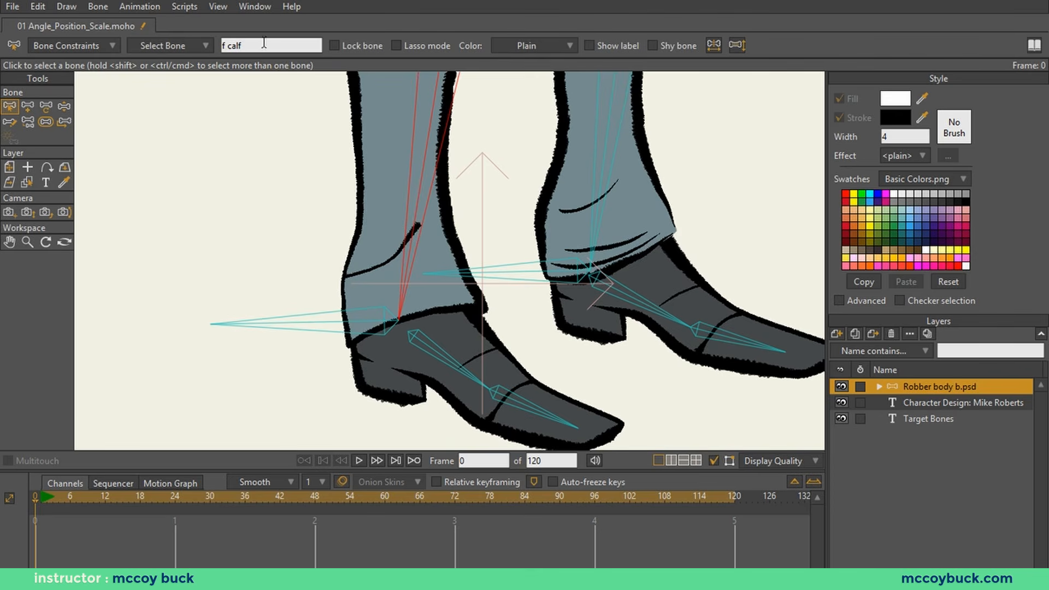
click(334, 206)
click(287, 325)
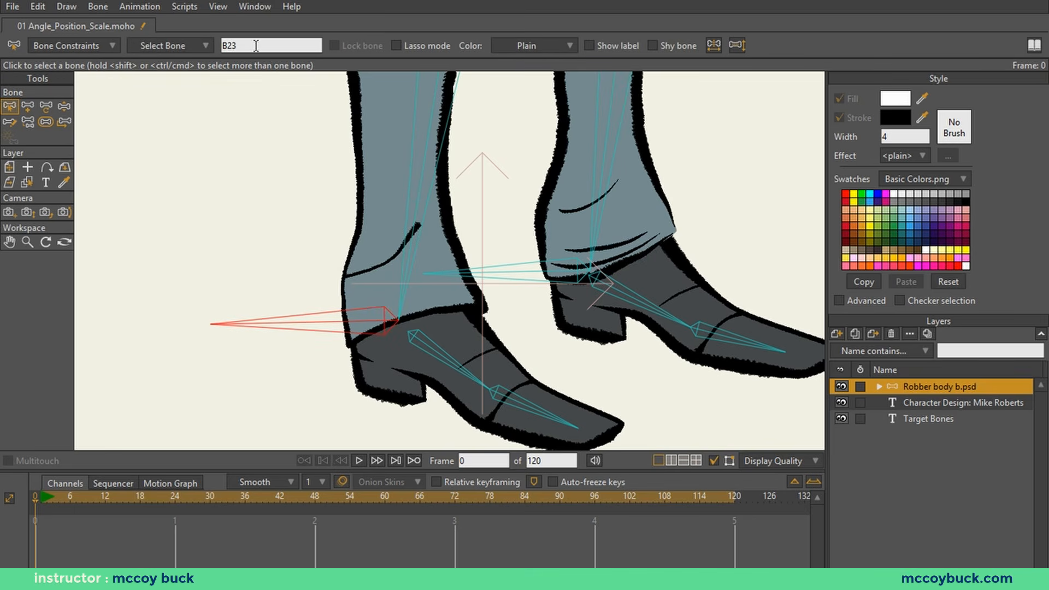
double_click(246, 46)
text(f target)
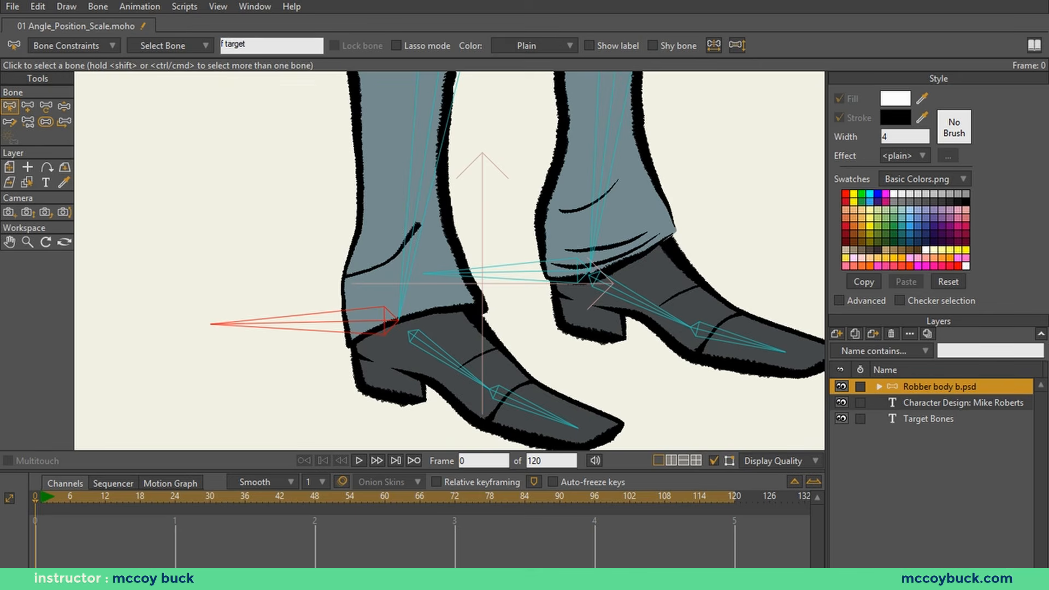
key(Return)
click(180, 146)
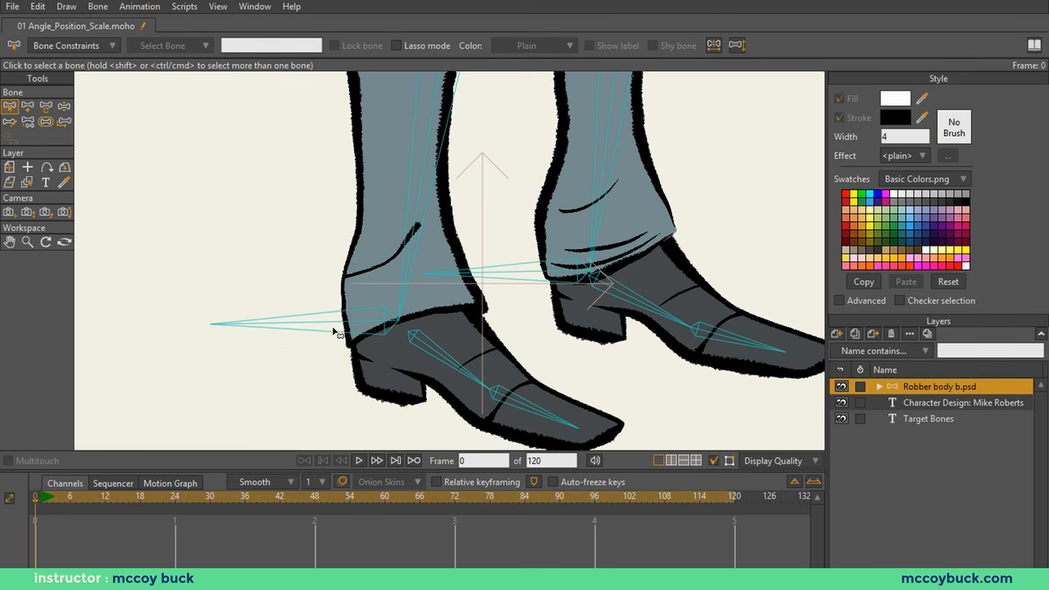
- Set the nearer heel's bone, B23, as the target of the f calf bone in its bone constraints
click(420, 187)
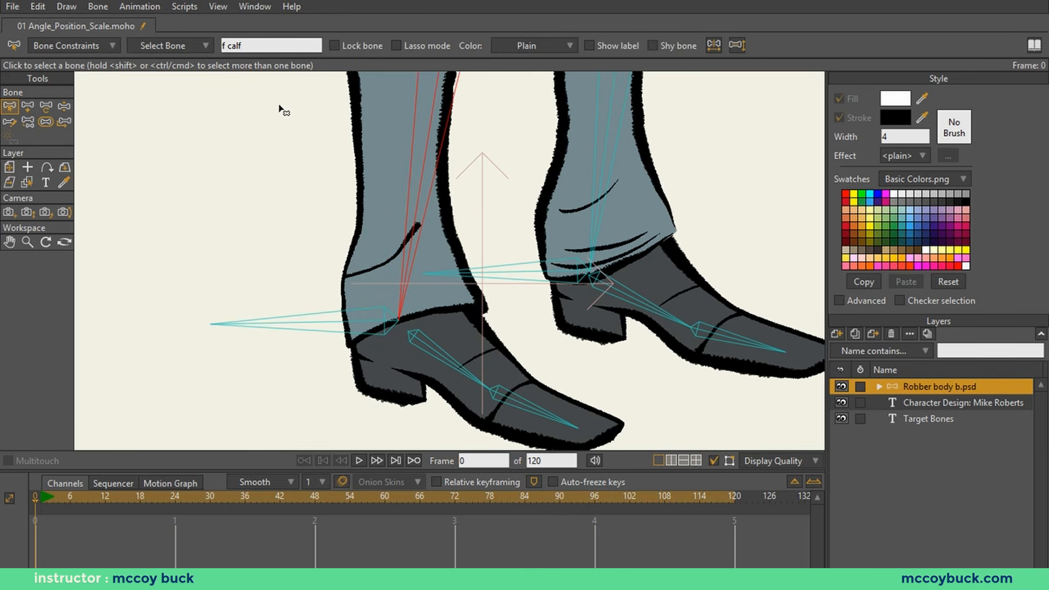
click(103, 46)
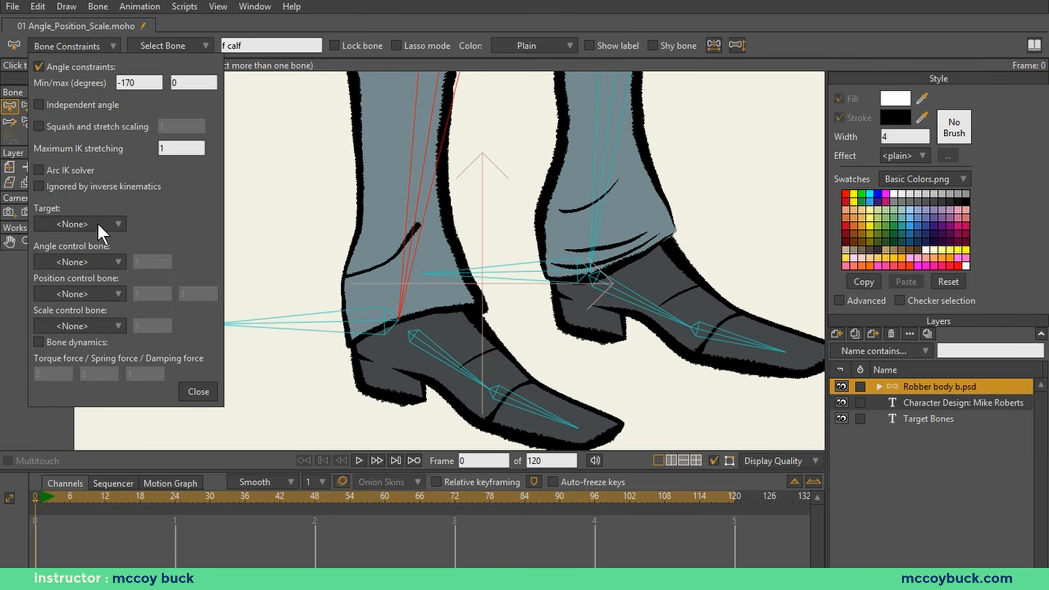
click(119, 226)
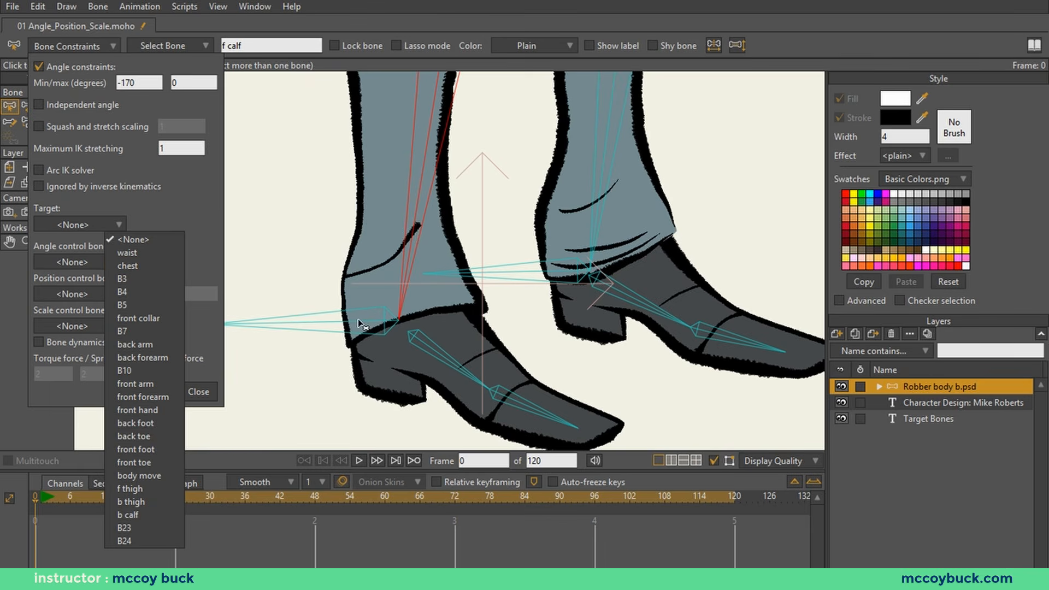
click(350, 330)
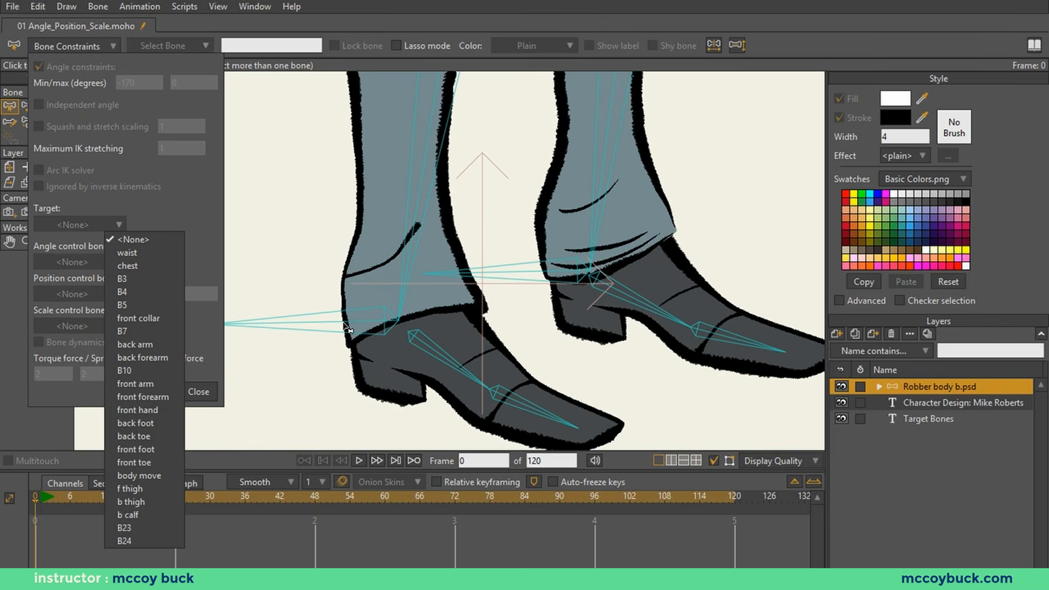
click(347, 329)
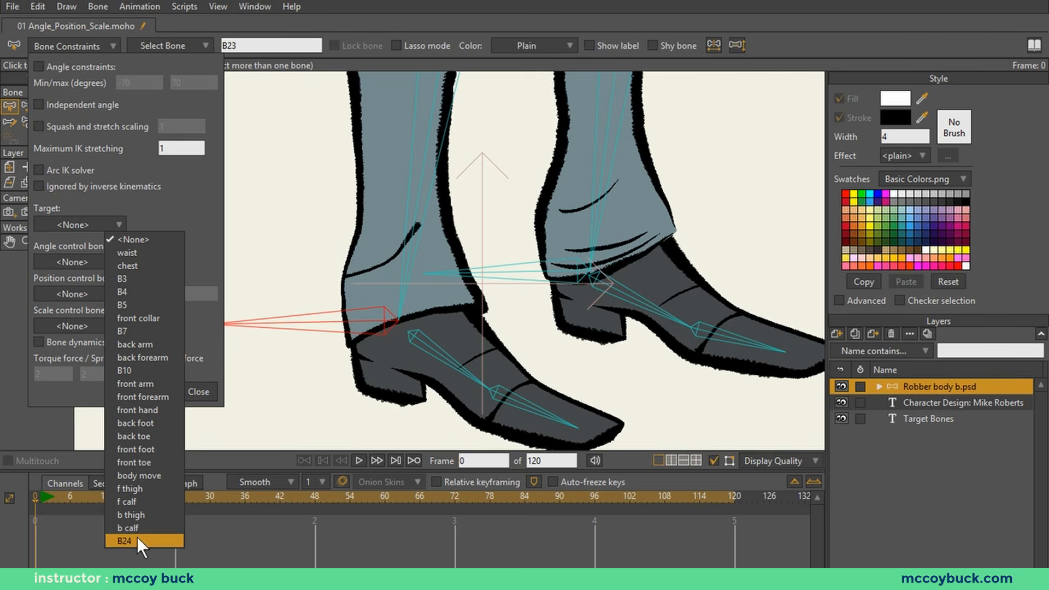
click(180, 261)
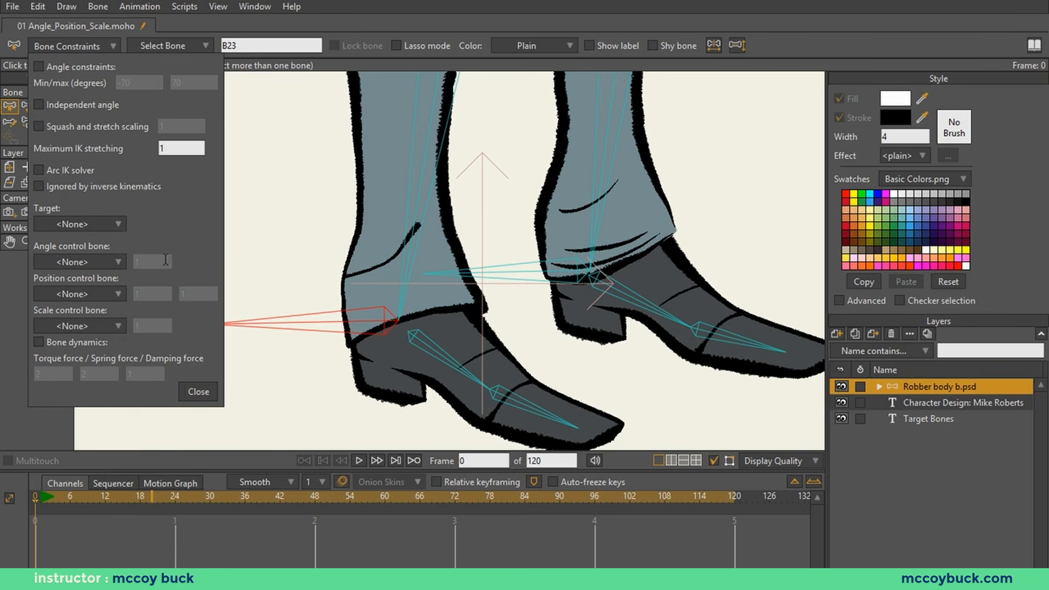
click(416, 224)
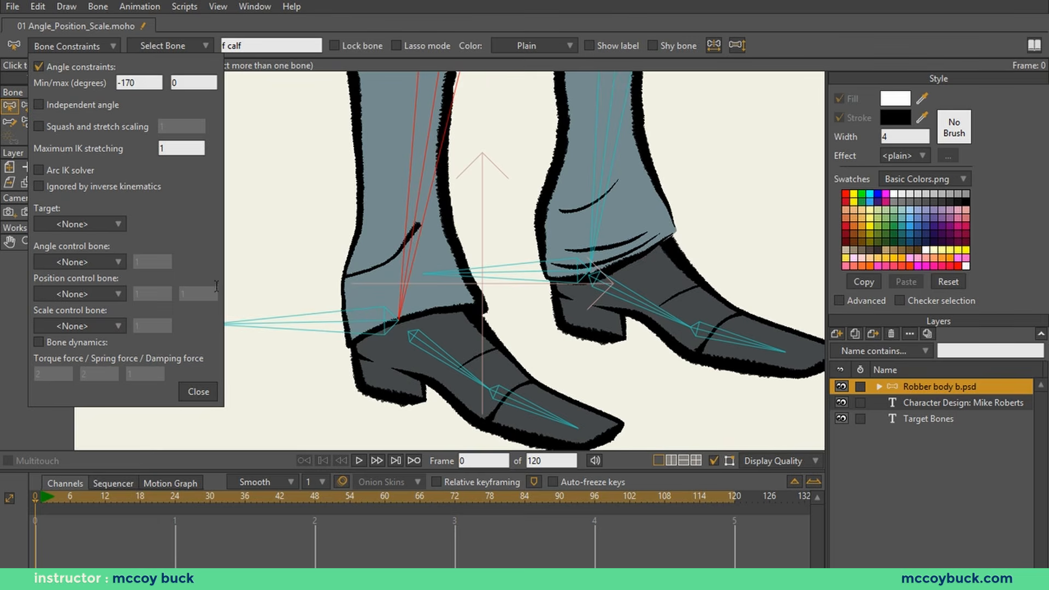
click(119, 224)
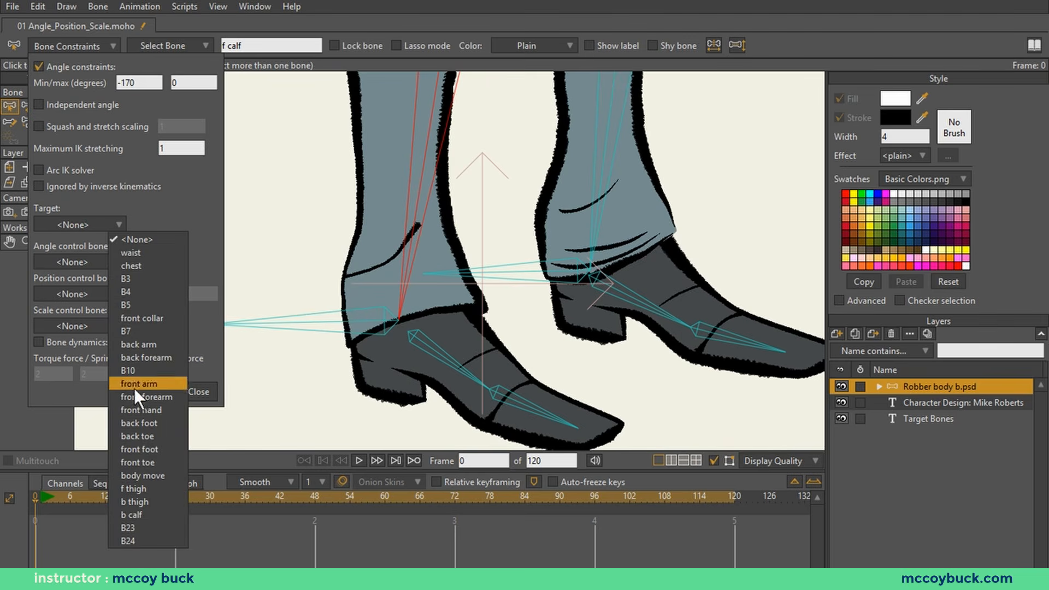
click(129, 528)
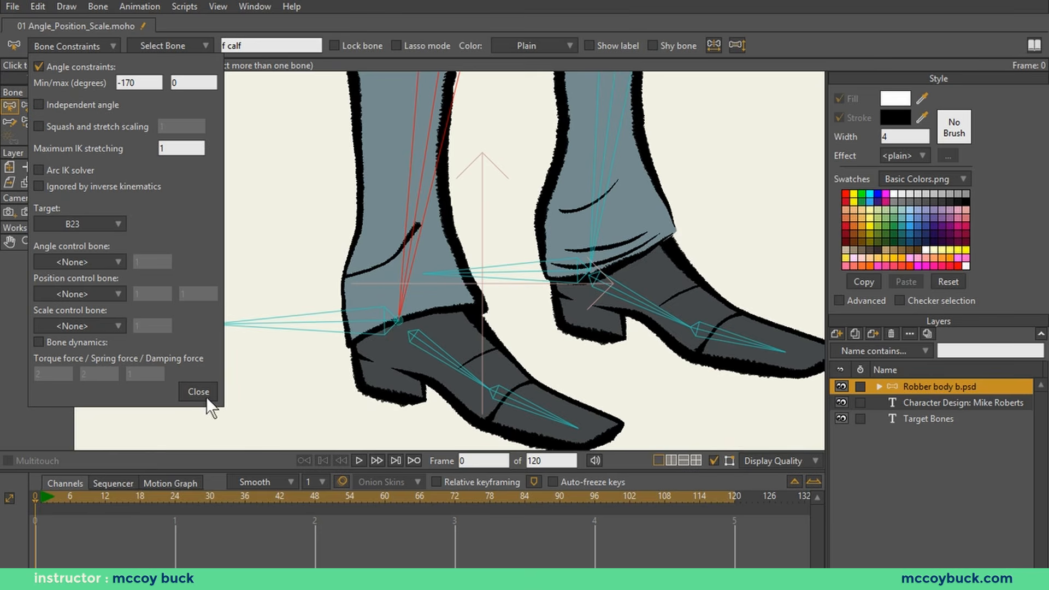
- Examine closely how the f calf bone's tip meets its target bone at the nearer ankle, and close the bone constraints
scroll(399, 347, up, 5)
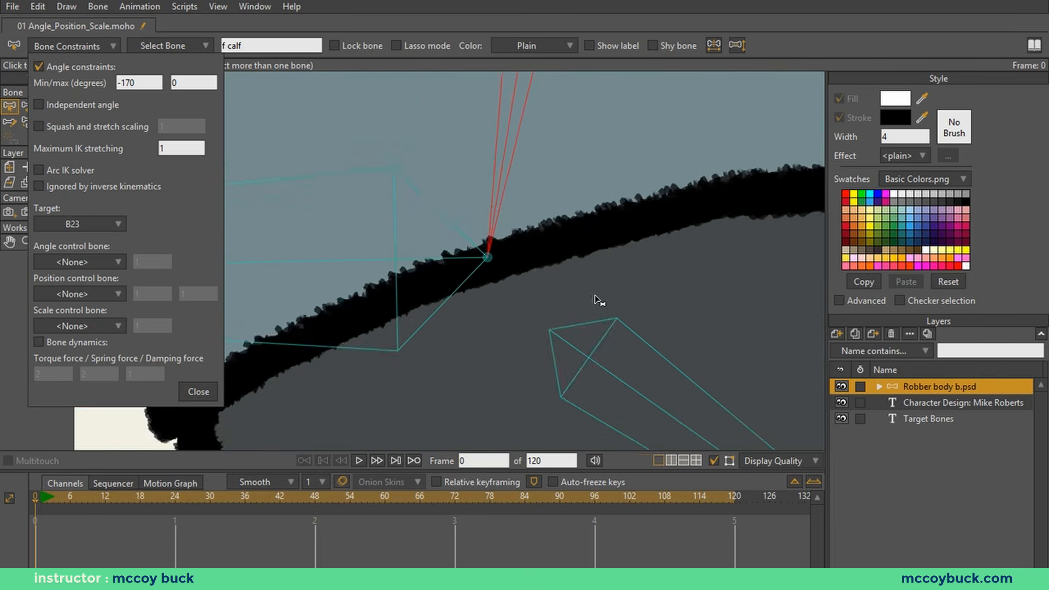
scroll(600, 300, up, 3)
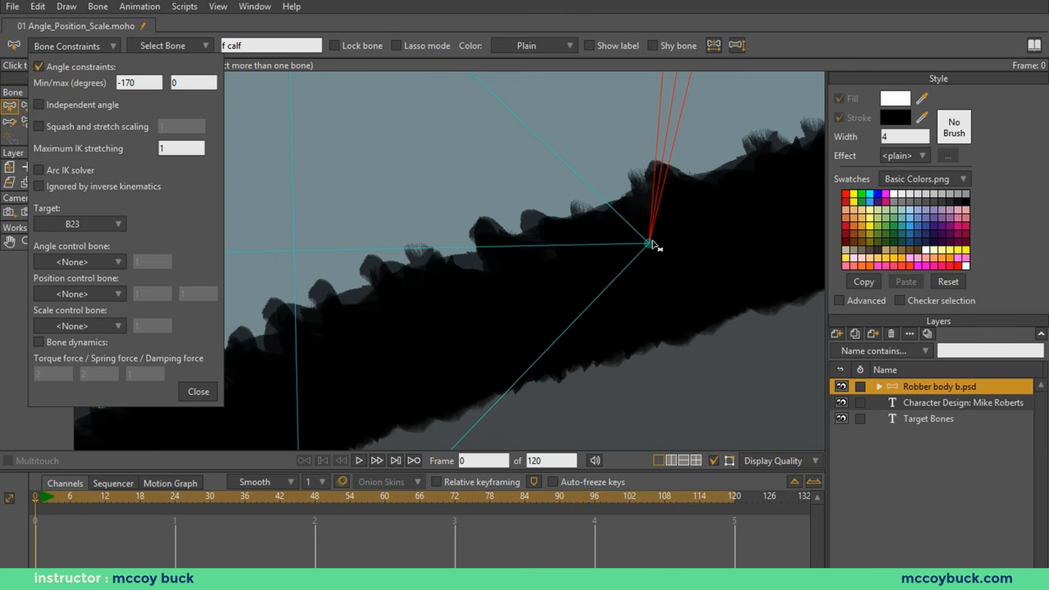
scroll(469, 360, down, 5)
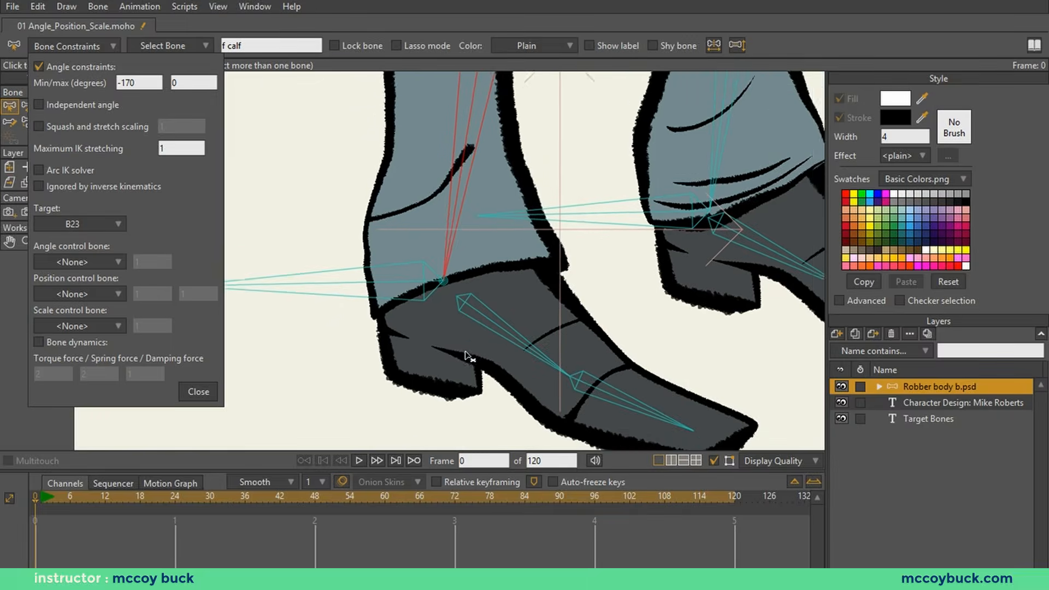
scroll(467, 357, down, 3)
scroll(424, 374, up, 2)
scroll(421, 368, down, 2)
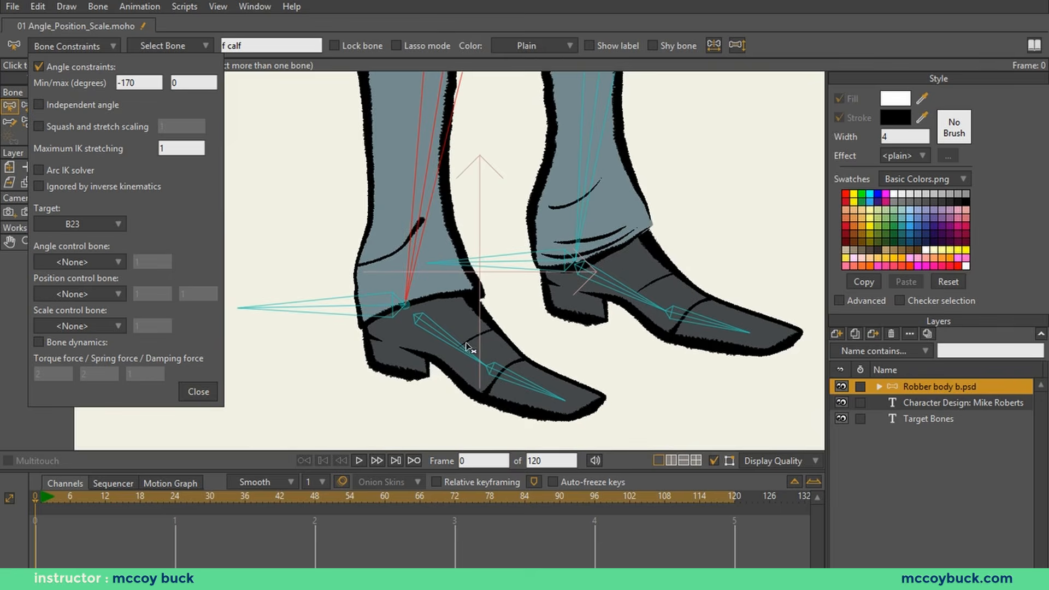
scroll(394, 279, up, 2)
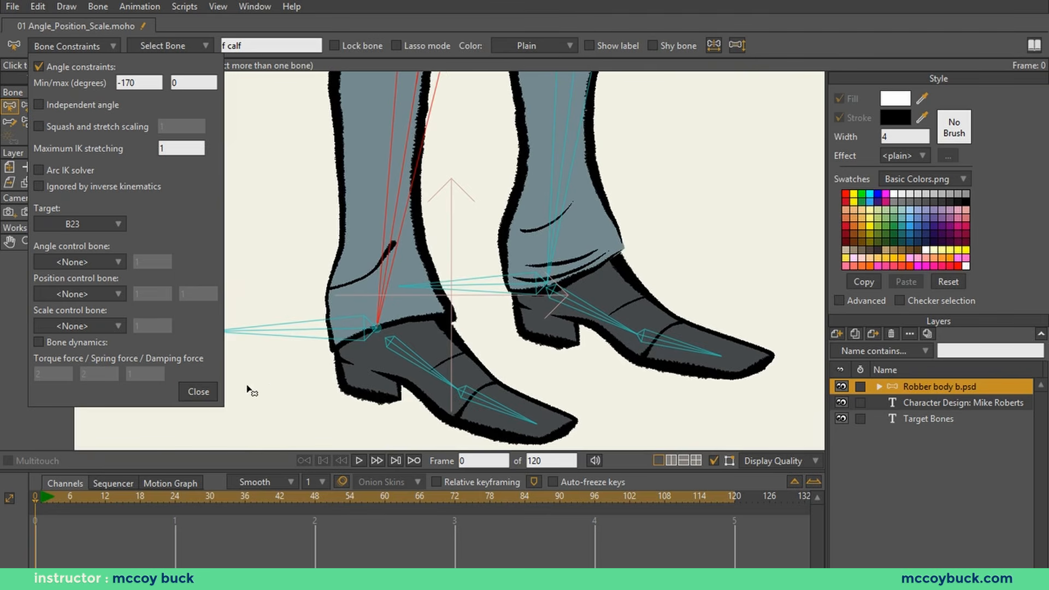
click(210, 396)
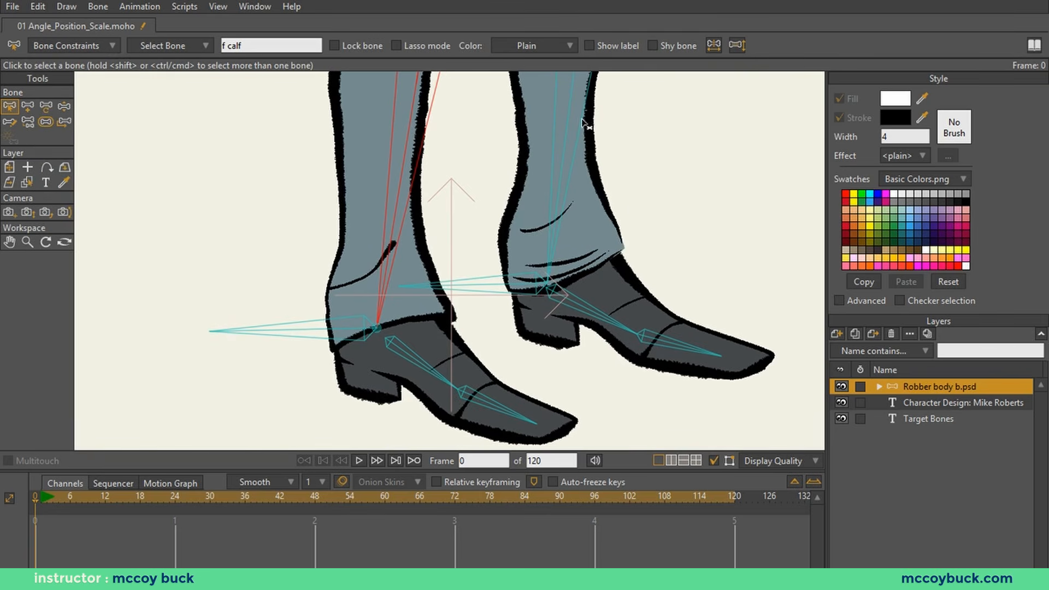
- Assign the farther heel's bone as the target of the b calf bone with the Reparent Bone tool
scroll(541, 230, down, 1)
scroll(557, 248, up, 1)
scroll(555, 252, up, 1)
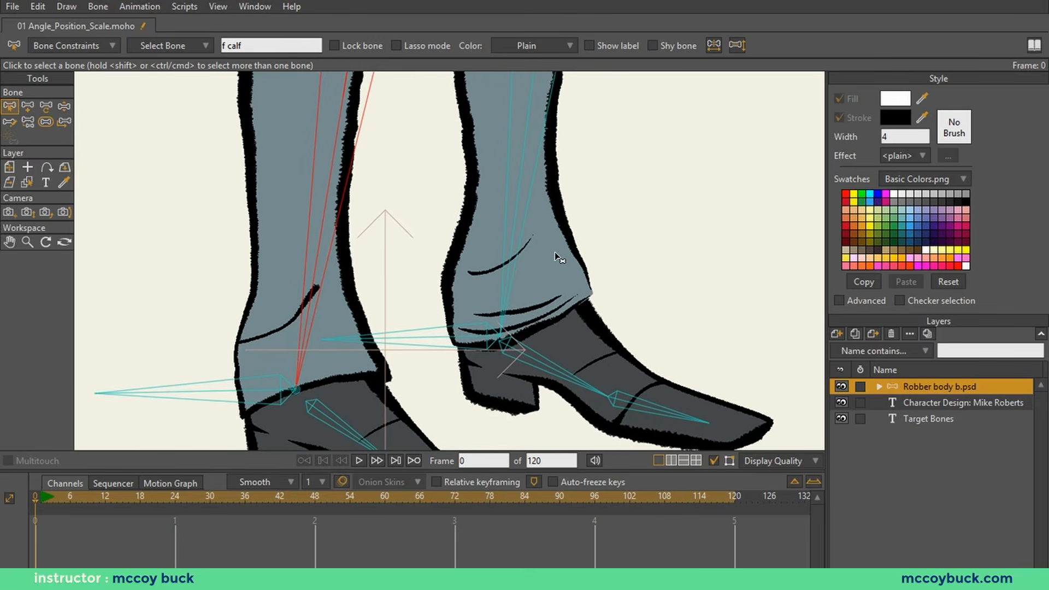
scroll(554, 263, up, 1)
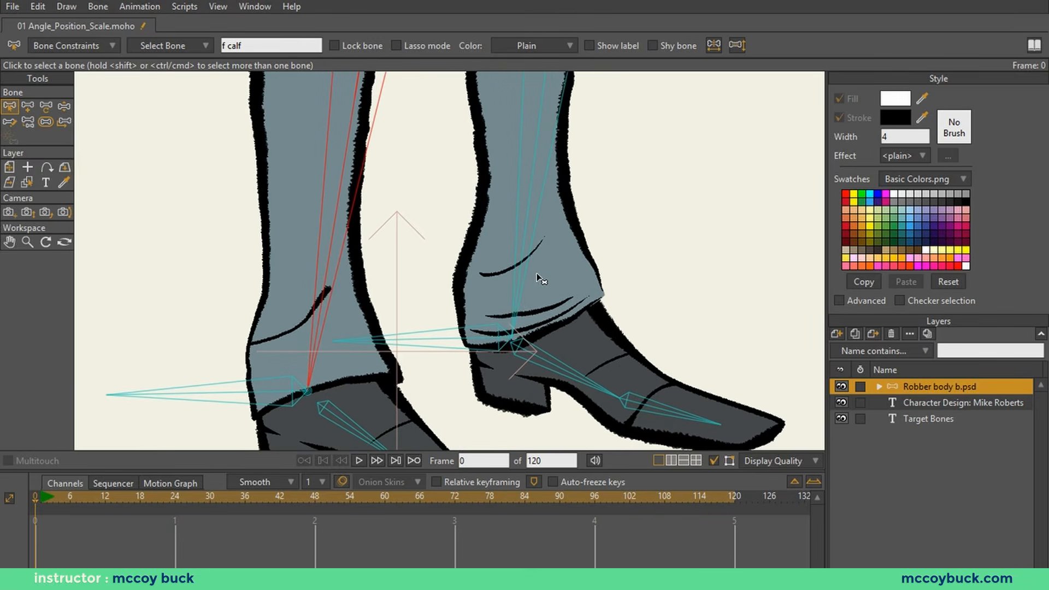
click(531, 224)
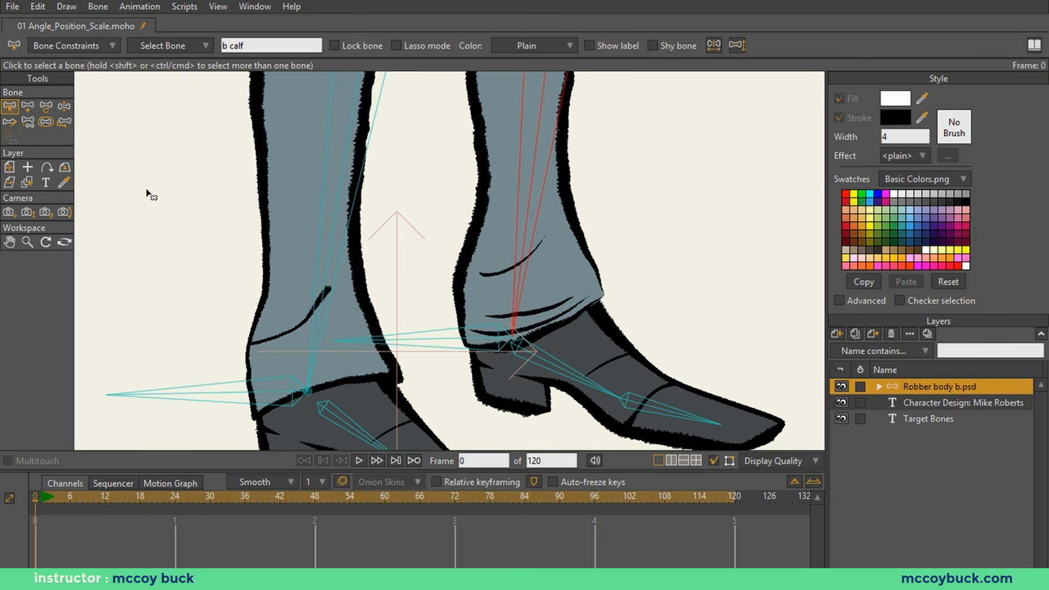
click(24, 119)
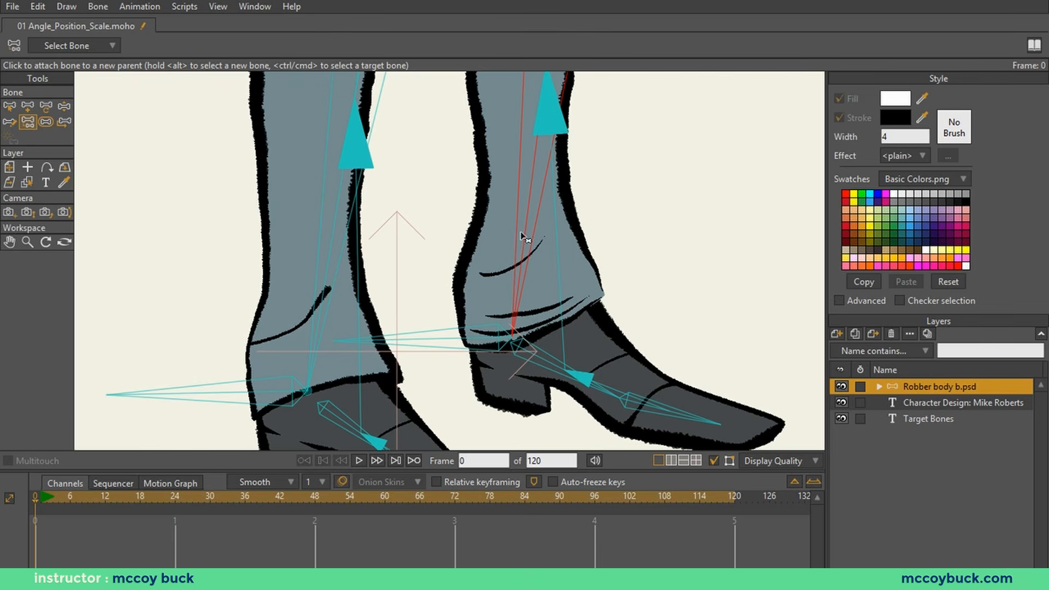
scroll(459, 347, up, 4)
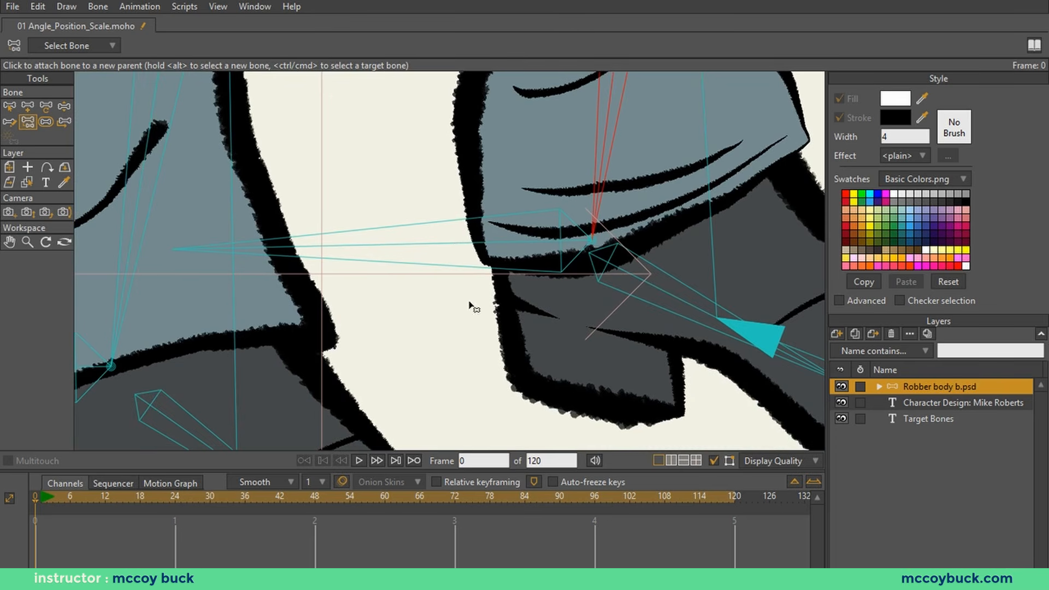
scroll(568, 317, up, 4)
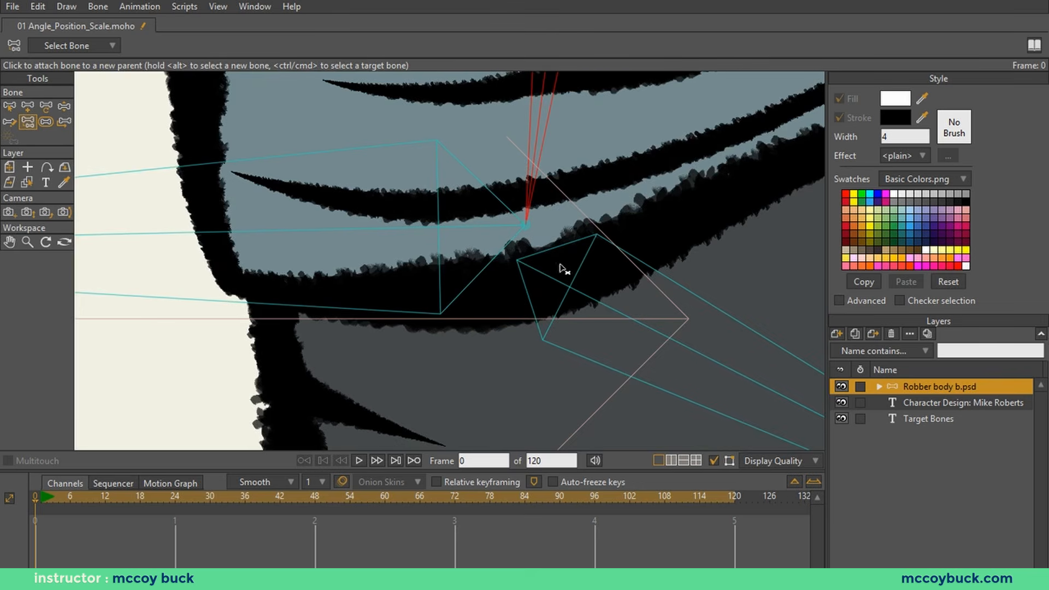
drag(570, 269, 518, 284)
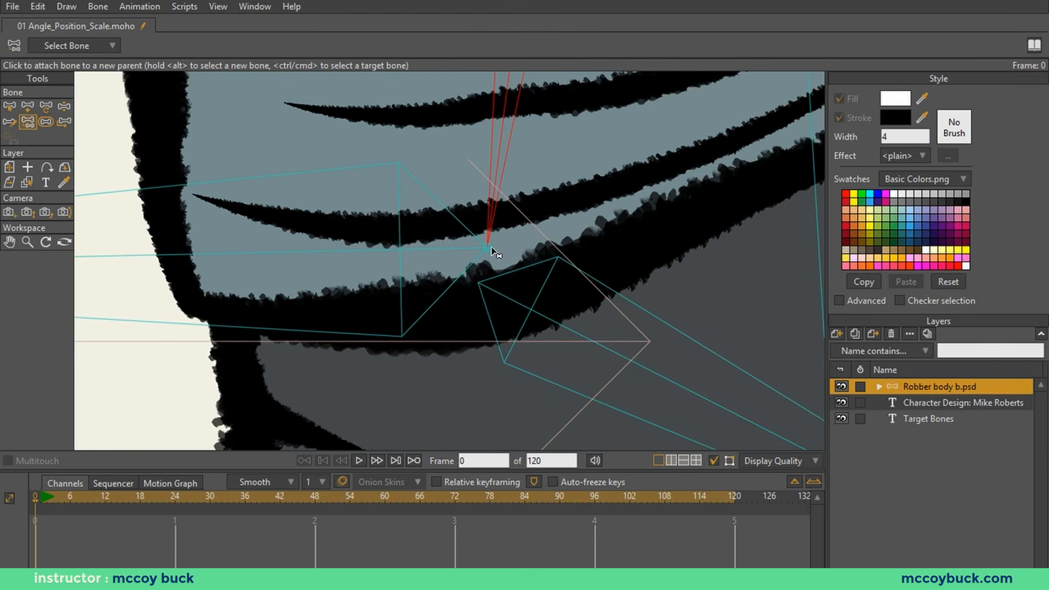
- Test both leg targets by lowering the body with the waist's control bone so the knees bend over the planted ankles
scroll(509, 265, down, 6)
scroll(480, 260, down, 5)
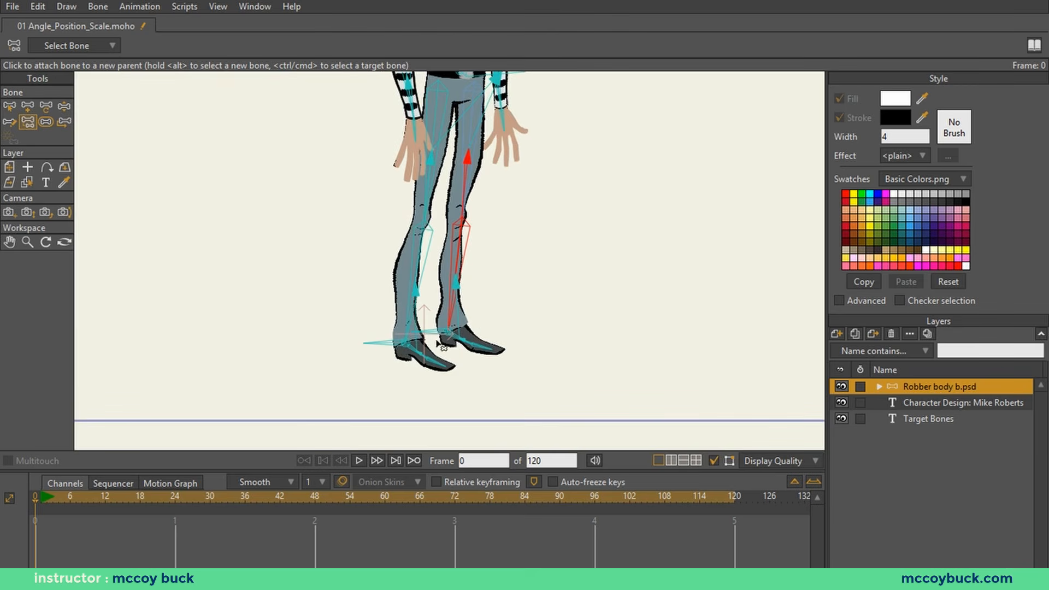
drag(549, 281, 533, 317)
scroll(533, 317, down, 5)
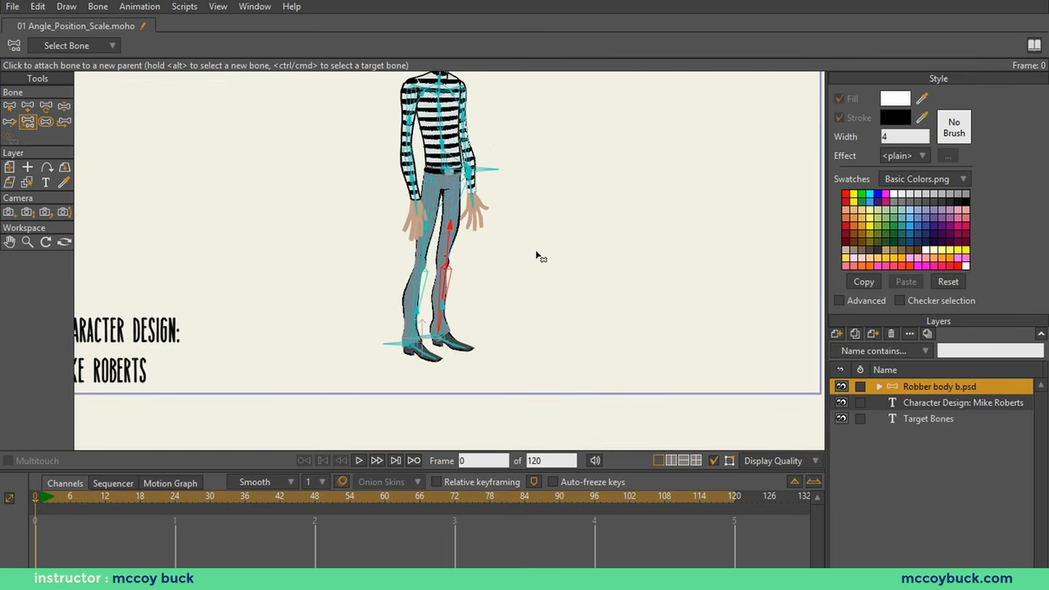
key(z)
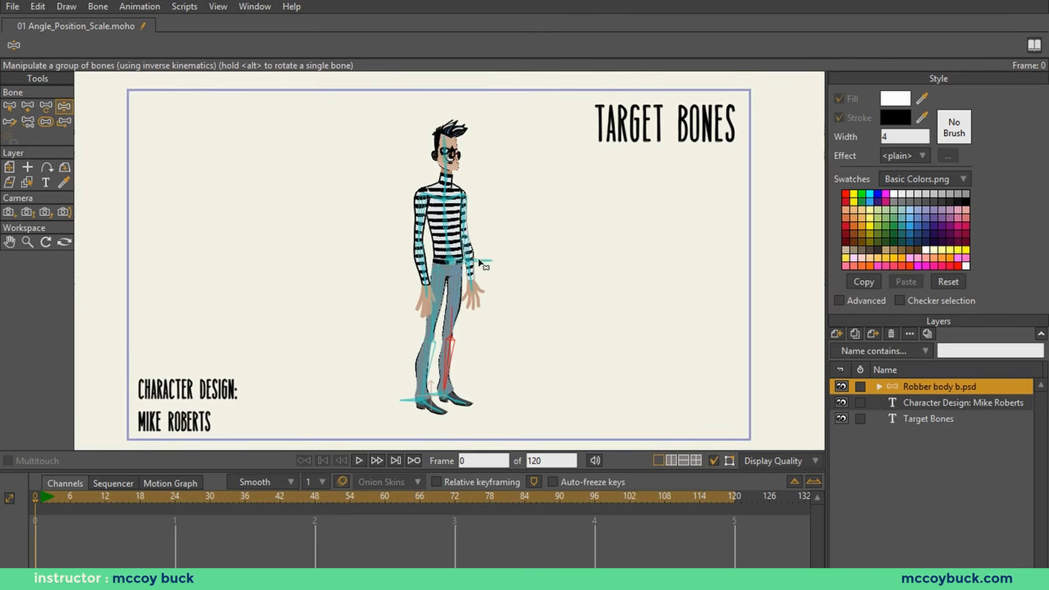
drag(480, 264, 481, 300)
key(b)
click(441, 411)
key(z)
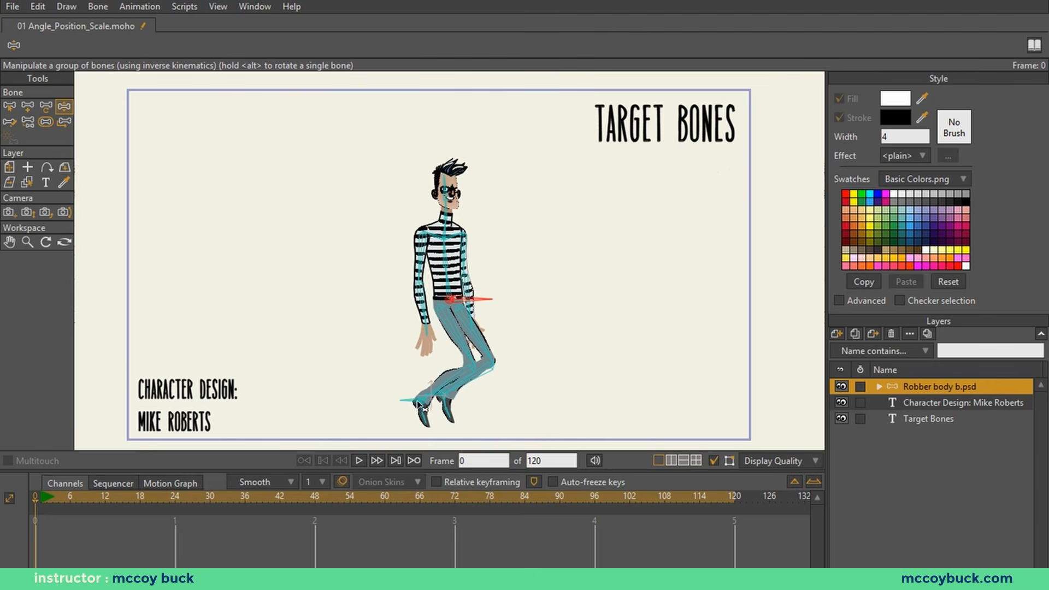